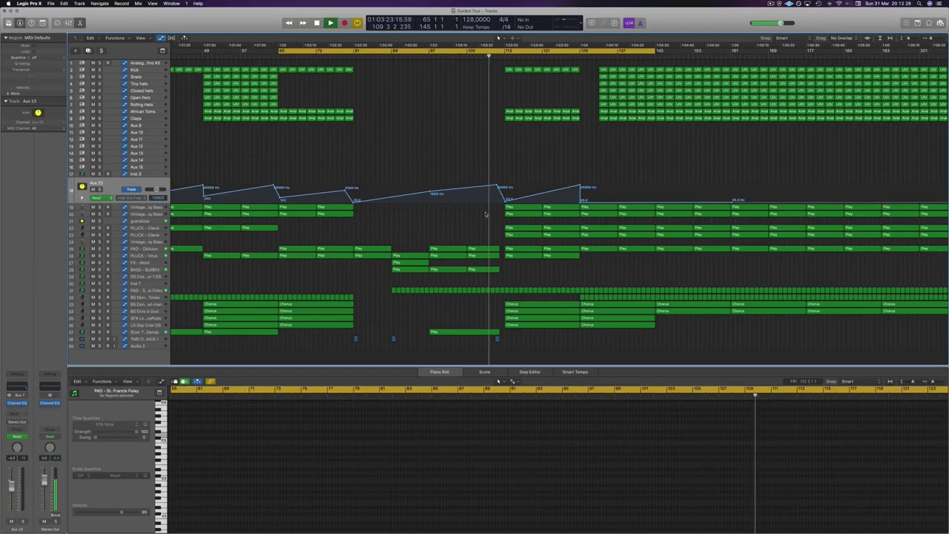
- Move the last audio kick region on track 38 to bar 112, just before the section starting at bar 113
{"action": "scroll", "coordinate": [486, 215], "scroll_direction": "up", "scroll_amount": 3}
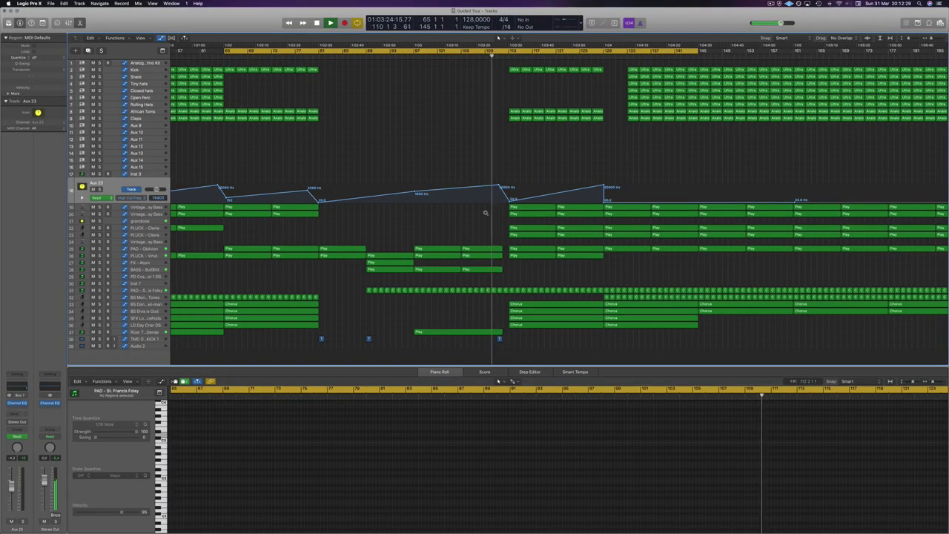
{"action": "scroll", "coordinate": [486, 215], "scroll_direction": "down", "scroll_amount": 2}
{"action": "scroll", "coordinate": [486, 214], "scroll_direction": "left", "scroll_amount": 1}
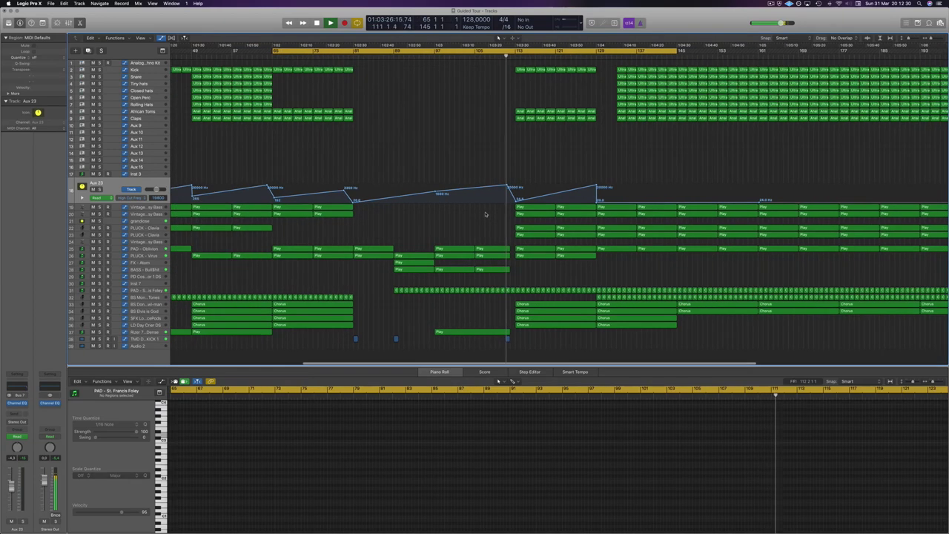
{"action": "scroll", "coordinate": [485, 212], "scroll_direction": "up", "scroll_amount": 3}
{"action": "scroll", "coordinate": [486, 214], "scroll_direction": "up", "scroll_amount": 2}
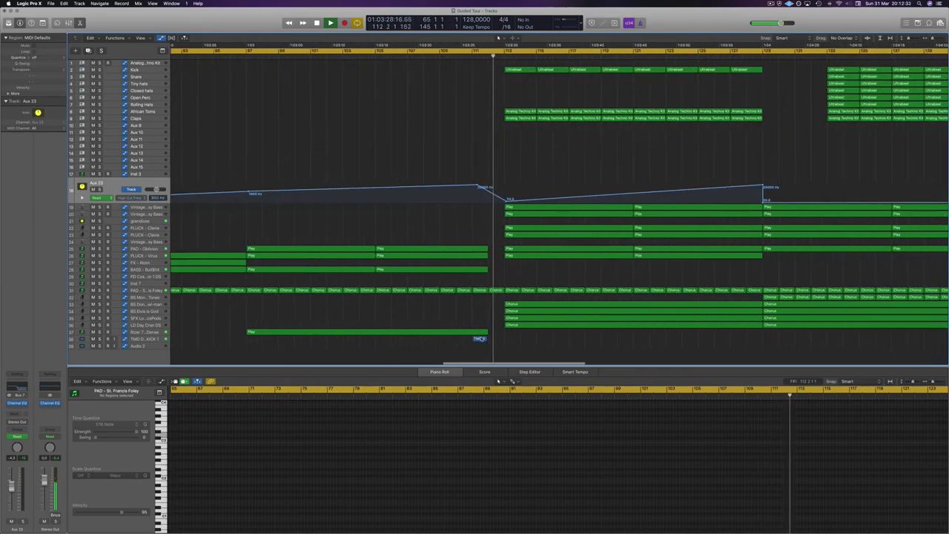
{"action": "left_click", "coordinate": [480, 339]}
{"action": "left_click_drag", "start_coordinate": [481, 339], "coordinate": [495, 339]}
{"action": "key", "text": "super+Left"}
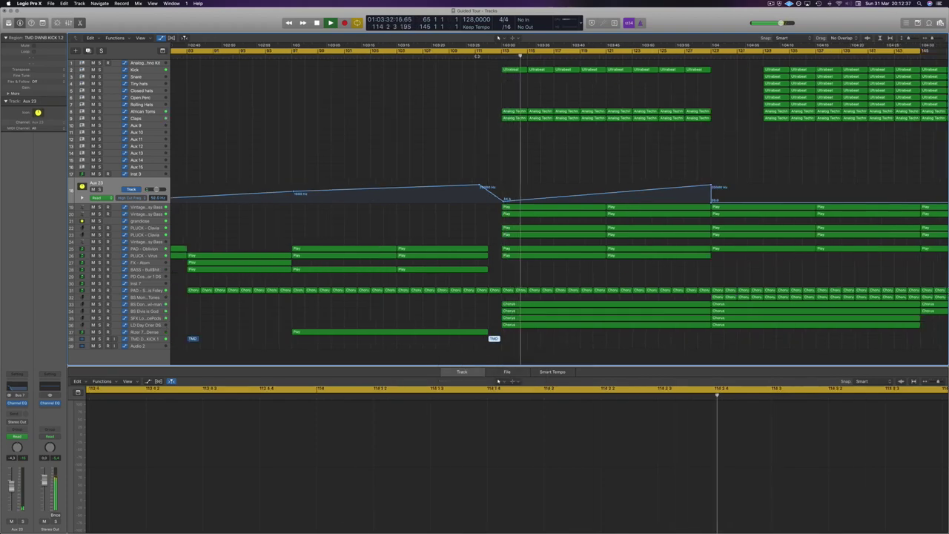
- Play back the transition from just before bar 112 to check the timing of the moved kick region
{"action": "left_click", "coordinate": [475, 56]}
{"action": "key", "text": "super+Left"}
{"action": "key", "text": "super+Left"}
{"action": "scroll", "coordinate": [462, 87], "scroll_direction": "down", "scroll_amount": 5}
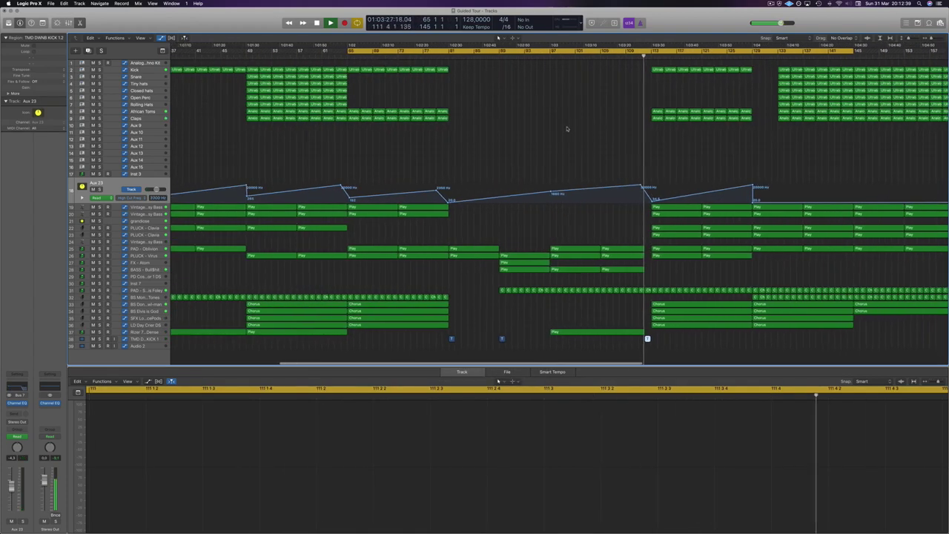
{"action": "scroll", "coordinate": [519, 141], "scroll_direction": "right", "scroll_amount": 5}
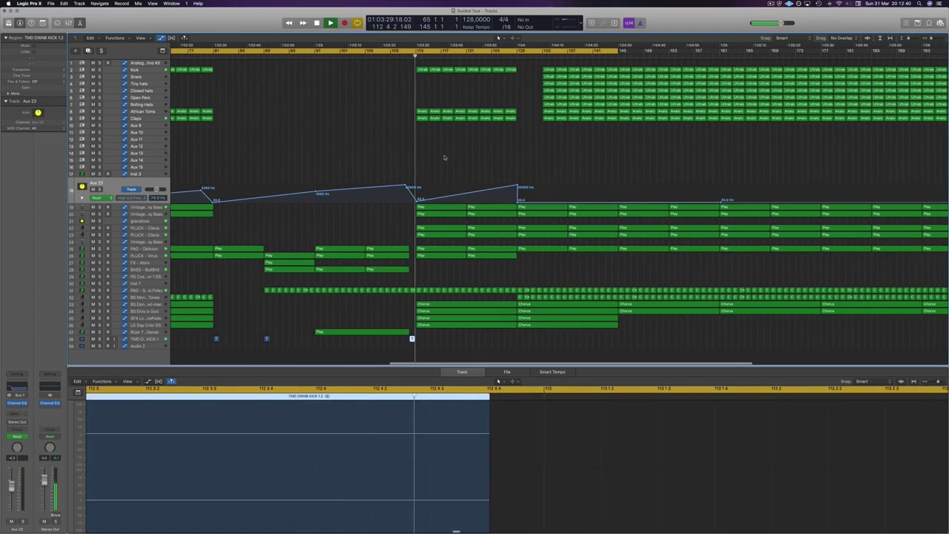
{"action": "scroll", "coordinate": [449, 153], "scroll_direction": "down", "scroll_amount": 2}
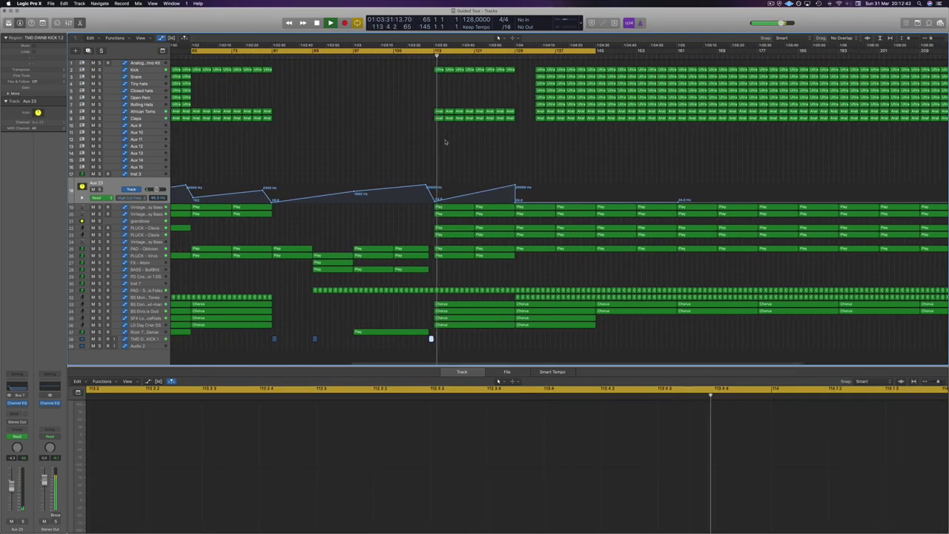
{"action": "scroll", "coordinate": [446, 145], "scroll_direction": "down", "scroll_amount": 2}
{"action": "scroll", "coordinate": [490, 113], "scroll_direction": "up", "scroll_amount": 5}
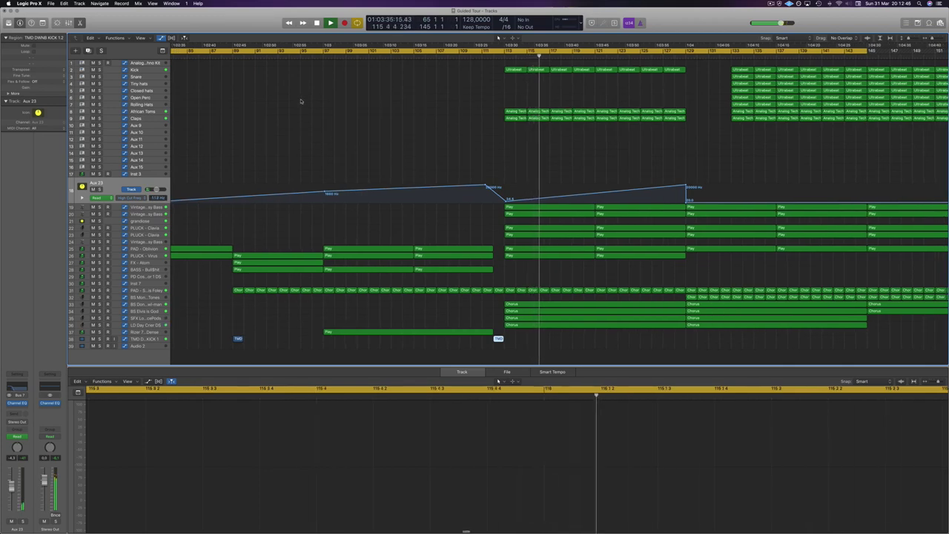
{"action": "scroll", "coordinate": [296, 99], "scroll_direction": "down", "scroll_amount": 1}
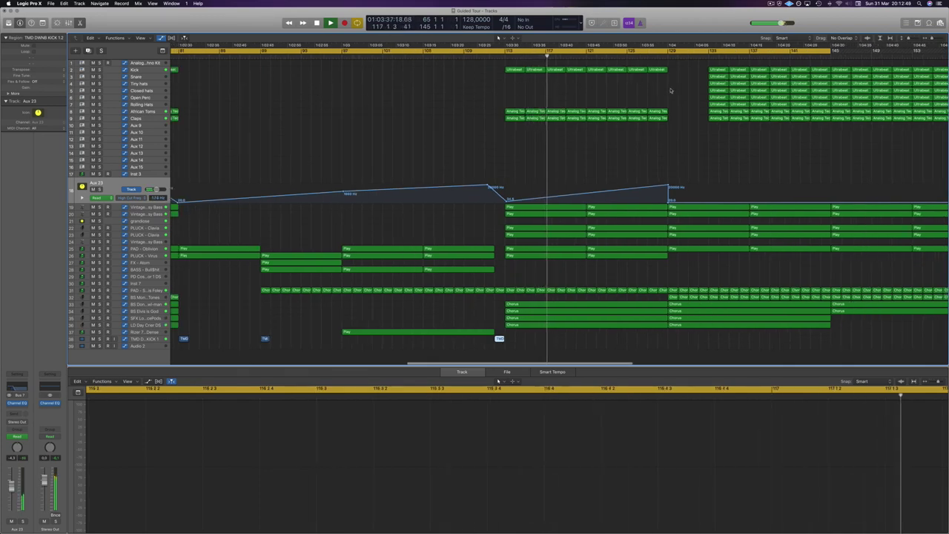
- Copy Closed hats regions across bars 113 to 129 and delete the copies before bar 121
{"action": "left_click", "coordinate": [716, 91]}
{"action": "left_click_drag", "start_coordinate": [716, 91], "coordinate": [635, 91]}
{"action": "left_click", "coordinate": [515, 90], "text": "shift"}
{"action": "key", "text": "super+Left"}
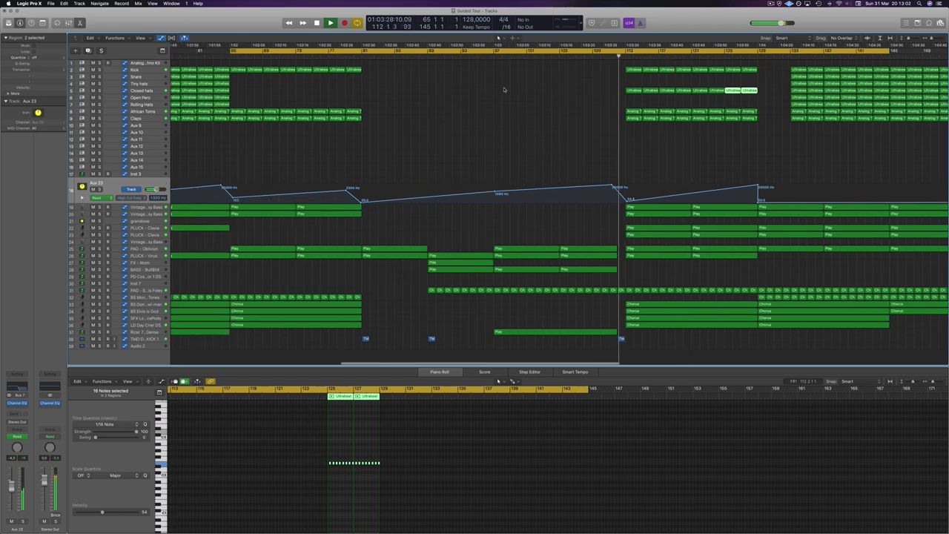
{"action": "left_click_drag", "start_coordinate": [503, 90], "coordinate": [683, 92]}
{"action": "key", "text": "Delete"}
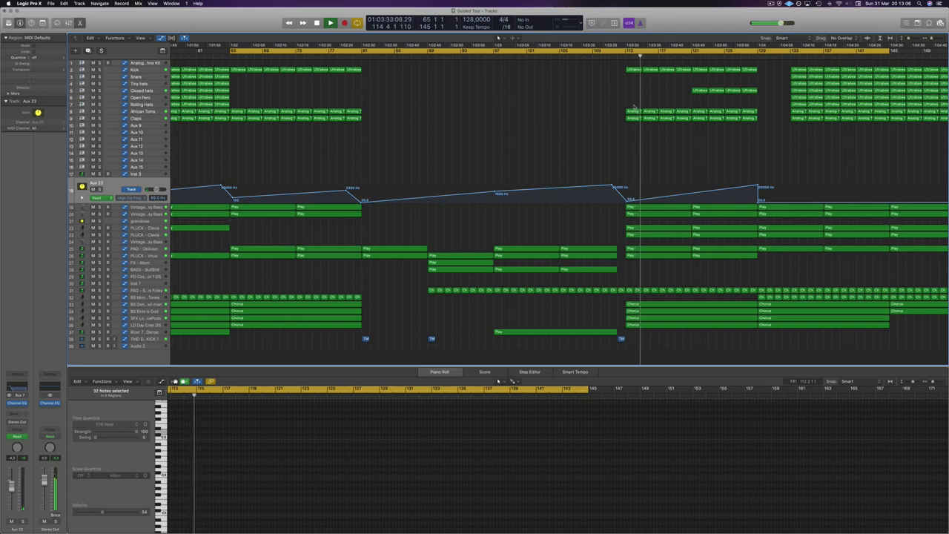
- Build a kick roll in the Kick region at bars 127 to 129 by duplicating notes into eighths, and into sixteenths in bar 128
{"action": "left_click", "coordinate": [745, 69]}
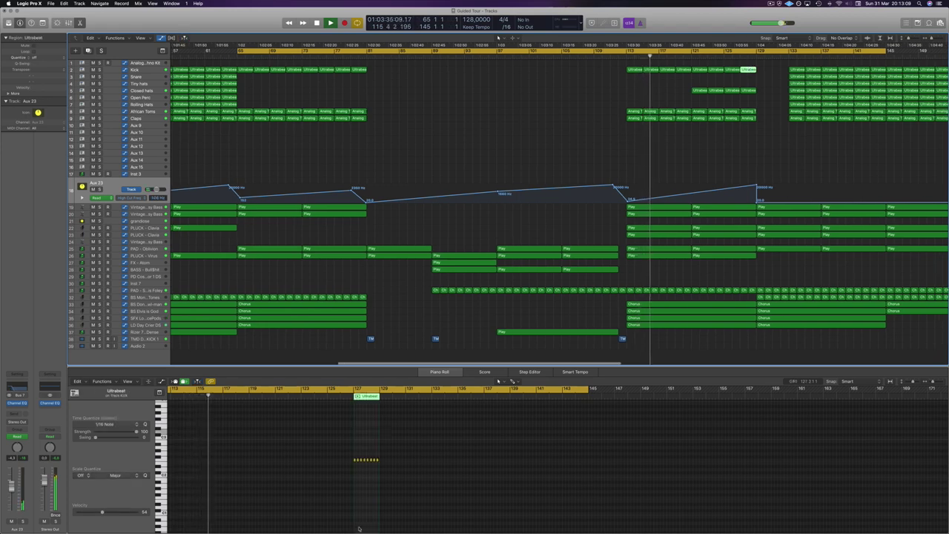
{"action": "left_click_drag", "start_coordinate": [494, 440], "coordinate": [657, 488]}
{"action": "scroll", "coordinate": [534, 459], "scroll_direction": "up", "scroll_amount": 3}
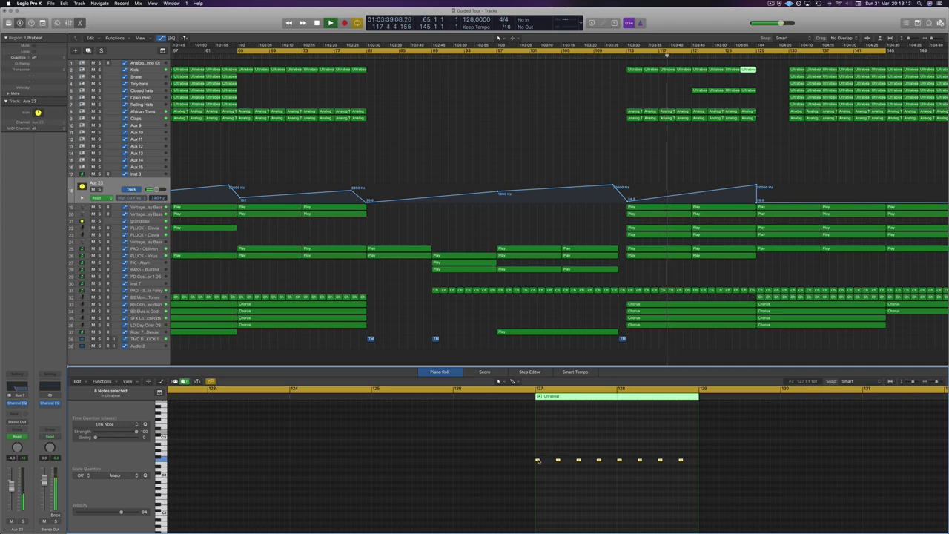
{"action": "left_click_drag", "start_coordinate": [534, 459], "coordinate": [553, 461]}
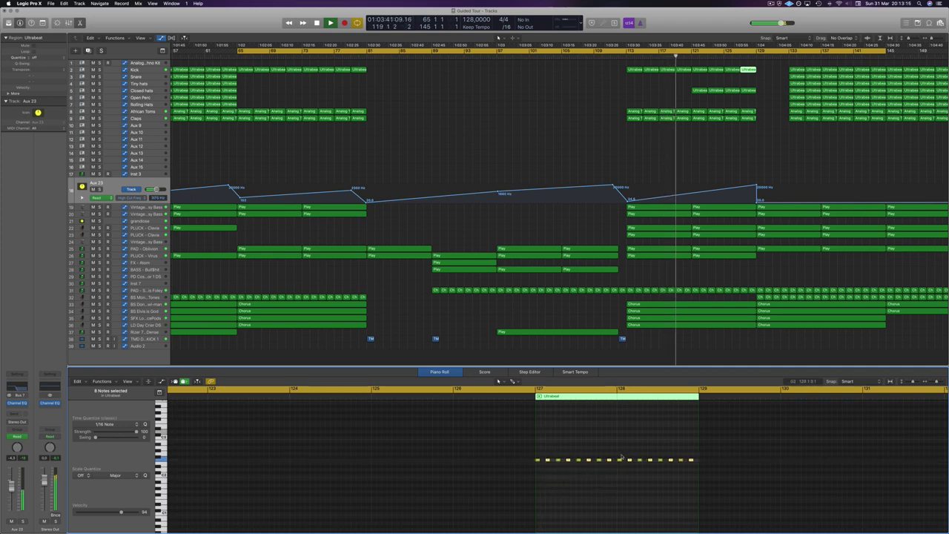
{"action": "left_click_drag", "start_coordinate": [620, 456], "coordinate": [704, 472]}
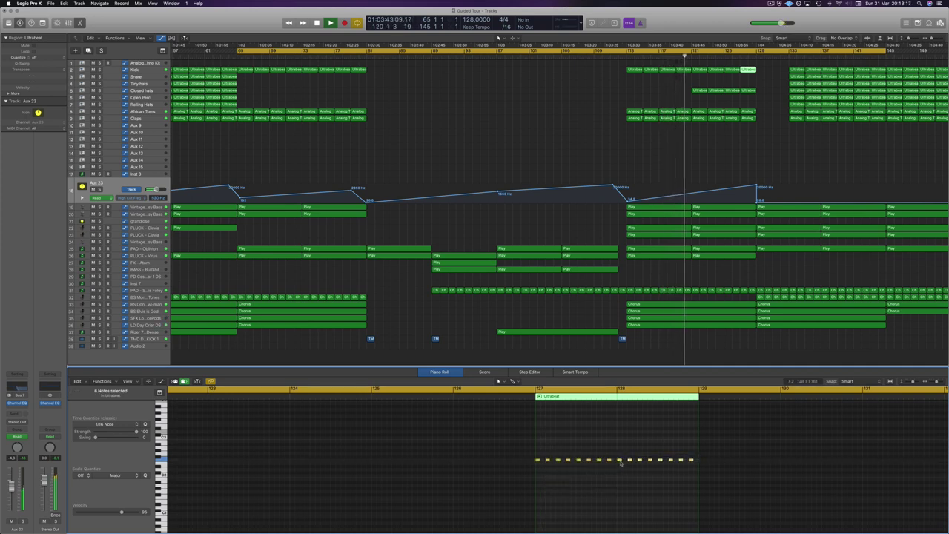
{"action": "left_click_drag", "start_coordinate": [620, 461], "coordinate": [625, 461]}
- Flatten the automation ramp on the PLUCK - Virus track between bars 113 and 129 down to the base line
{"action": "scroll", "coordinate": [751, 153], "scroll_direction": "up", "scroll_amount": 5}
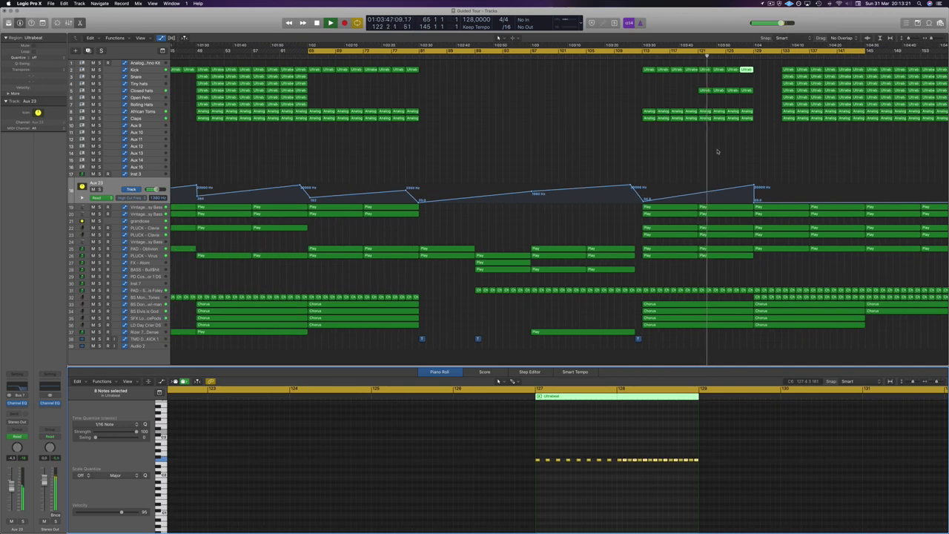
{"action": "scroll", "coordinate": [752, 154], "scroll_direction": "up", "scroll_amount": 3}
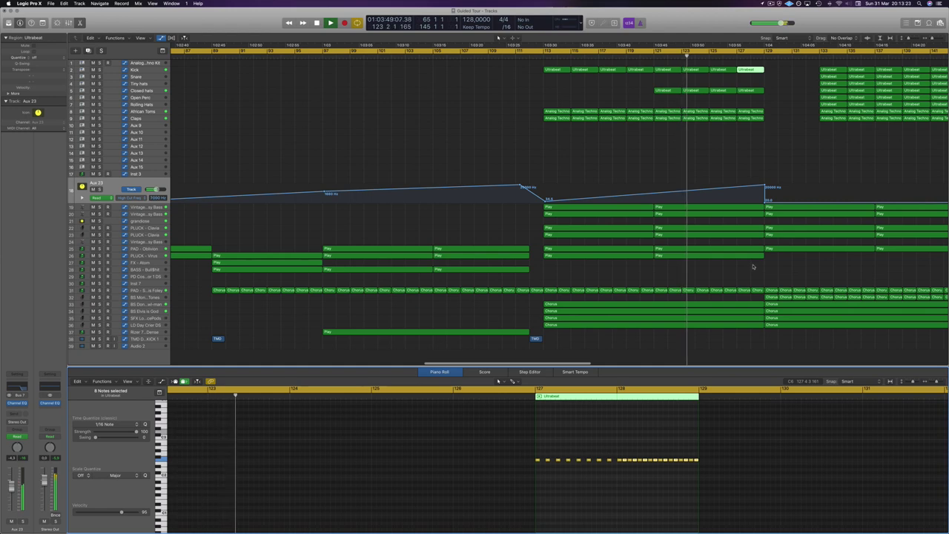
{"action": "scroll", "coordinate": [752, 268], "scroll_direction": "down", "scroll_amount": 5}
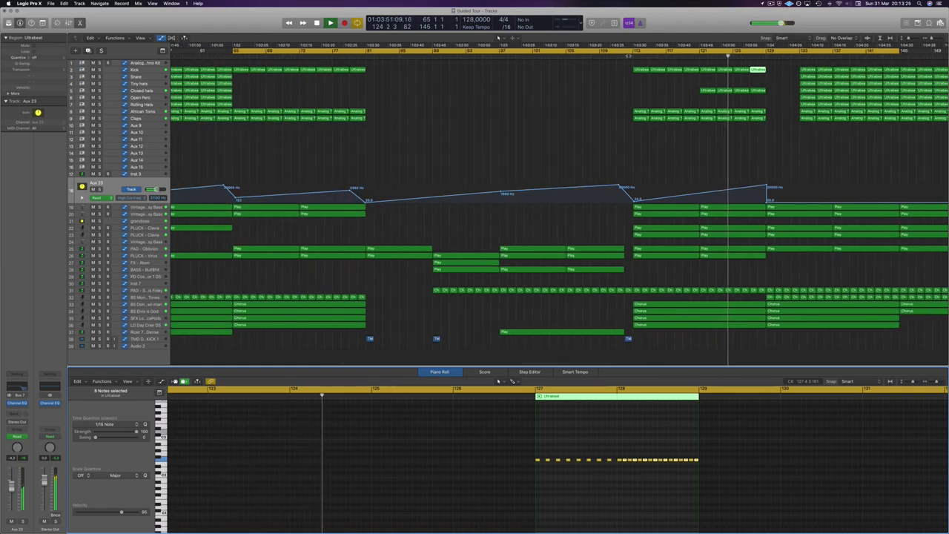
{"action": "key", "text": "z"}
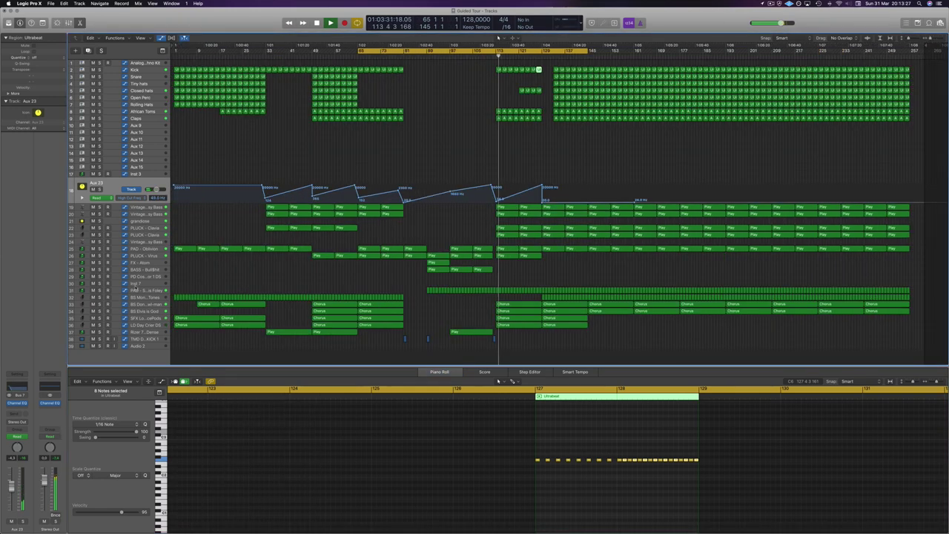
{"action": "left_click", "coordinate": [157, 257]}
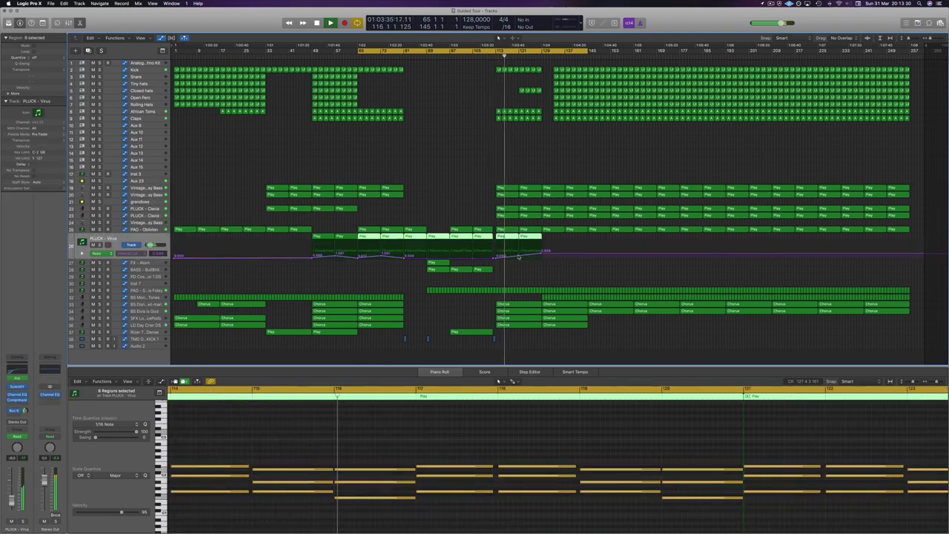
{"action": "left_click", "coordinate": [520, 255]}
{"action": "left_click_drag", "start_coordinate": [520, 256], "coordinate": [540, 258]}
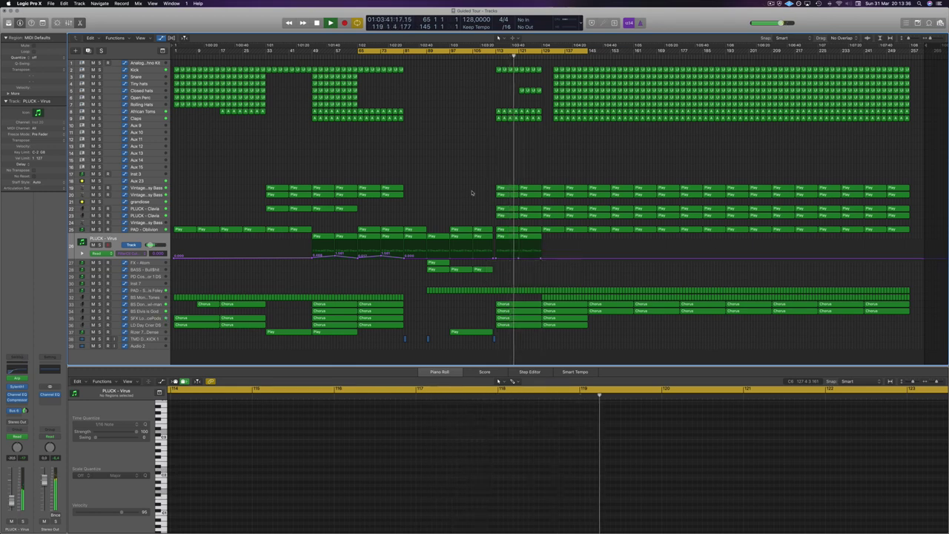
- Solo the PLUCK - Virus track, set the cycle range to start at bar 113, and play it
{"action": "left_click", "coordinate": [489, 56]}
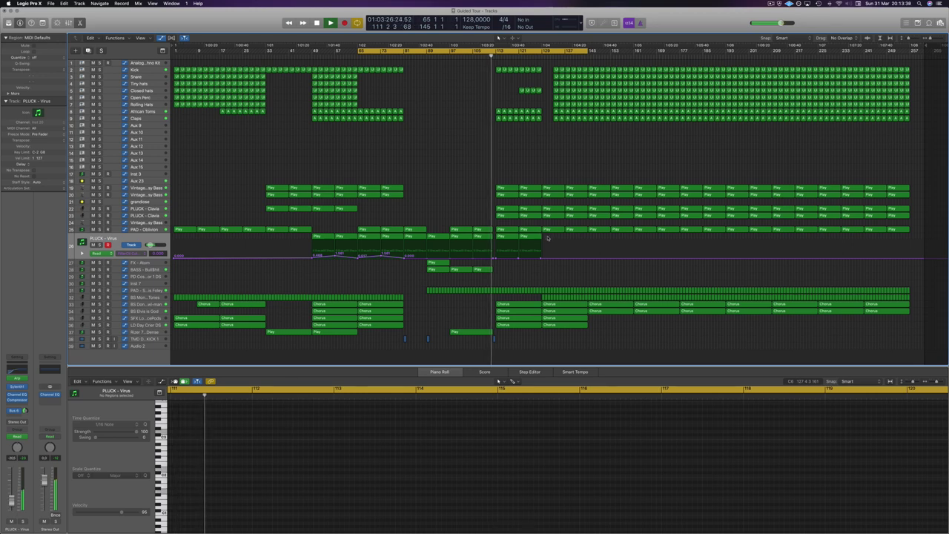
{"action": "key", "text": "space"}
{"action": "left_click", "coordinate": [98, 245]}
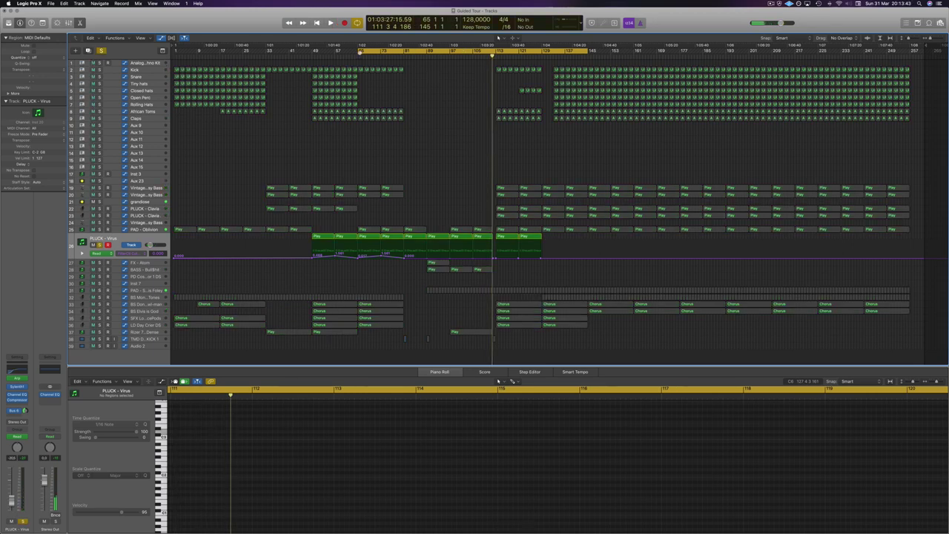
{"action": "left_click_drag", "start_coordinate": [361, 52], "coordinate": [497, 65]}
{"action": "key", "text": "space"}
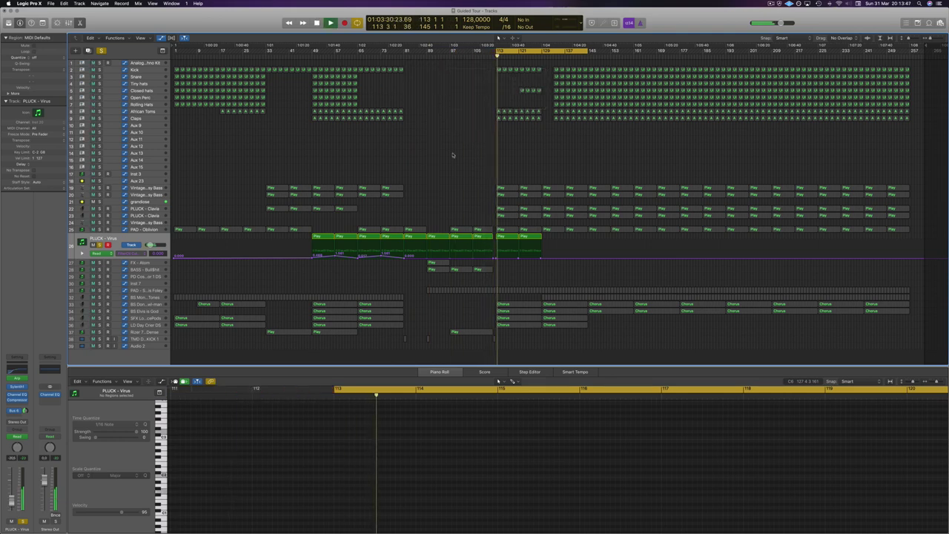
- Audition PAD - St. Francis Foley with PLUCK - Virus and with both PLUCK - Clavia tracks, clearing all solos and stopping playback
{"action": "left_click", "coordinate": [98, 291]}
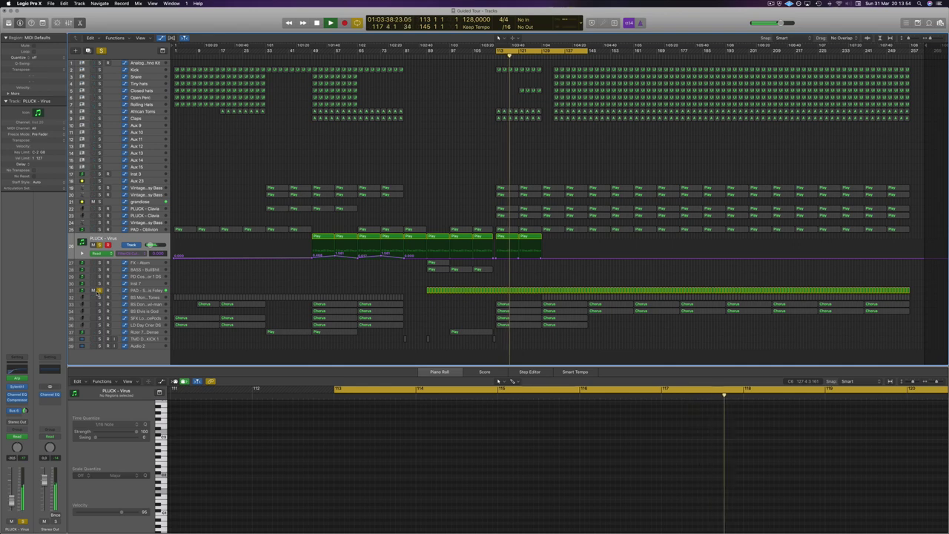
{"action": "left_click", "coordinate": [100, 245]}
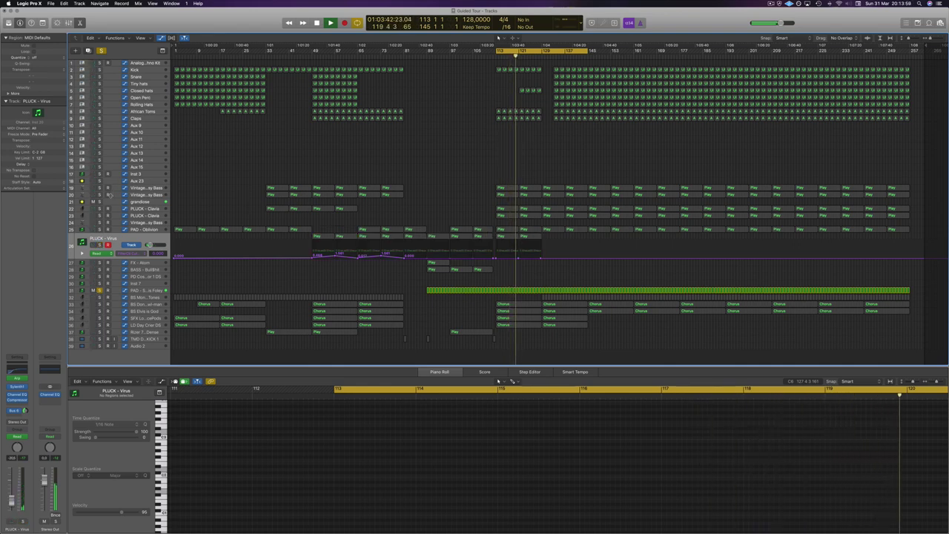
{"action": "left_click", "coordinate": [100, 209]}
{"action": "left_click", "coordinate": [99, 216]}
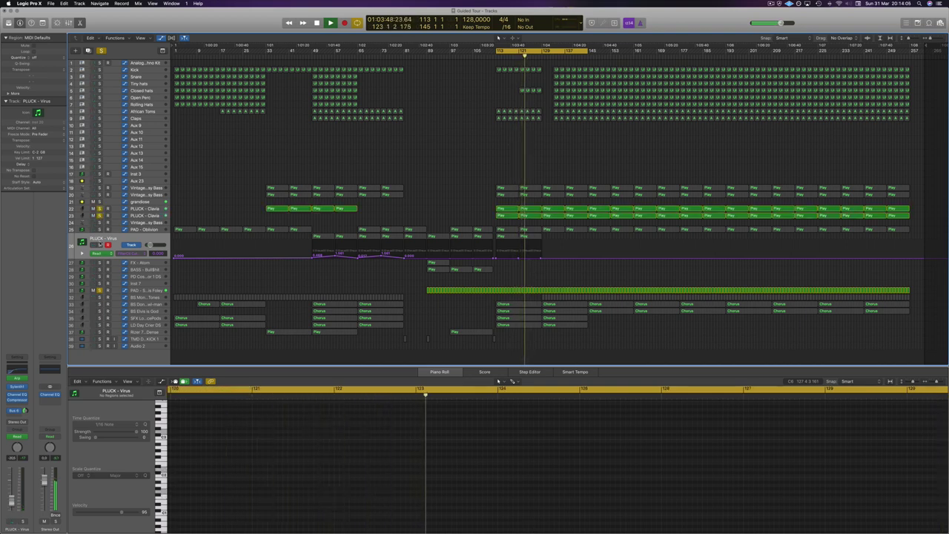
{"action": "left_click", "coordinate": [99, 208]}
{"action": "left_click", "coordinate": [99, 215]}
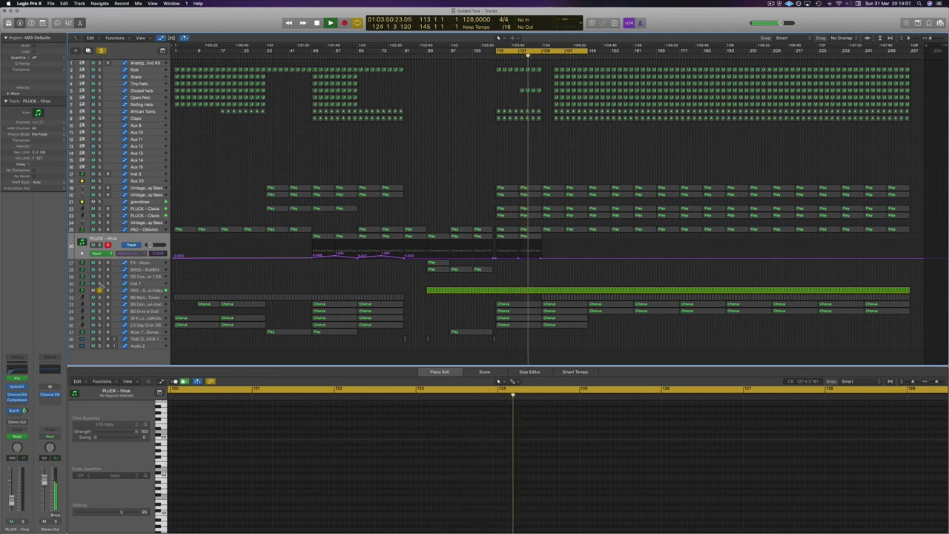
{"action": "left_click", "coordinate": [100, 290]}
{"action": "key", "text": "space"}
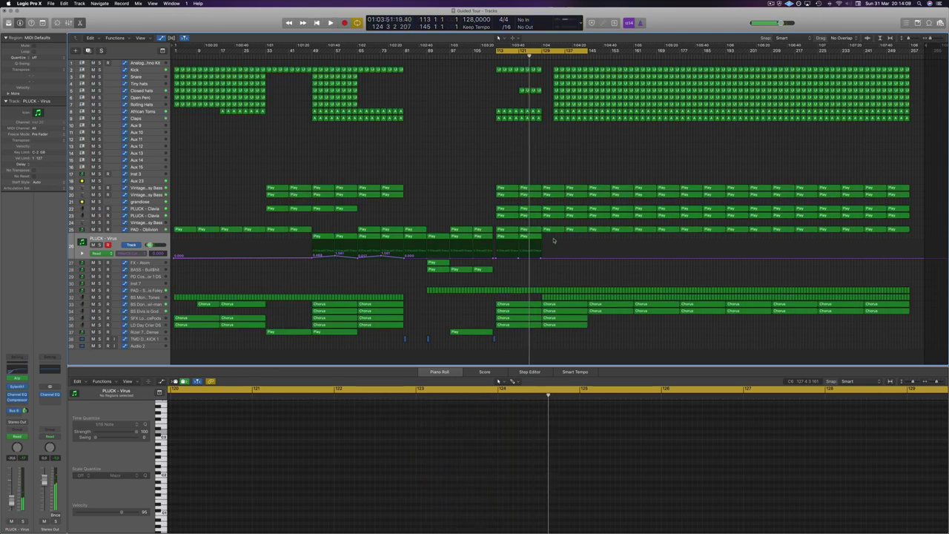
- Delete the two PLUCK - Virus regions between bars 113 and 129 and play the cycled section back
{"action": "left_click_drag", "start_coordinate": [551, 236], "coordinate": [505, 240]}
{"action": "key", "text": "Delete"}
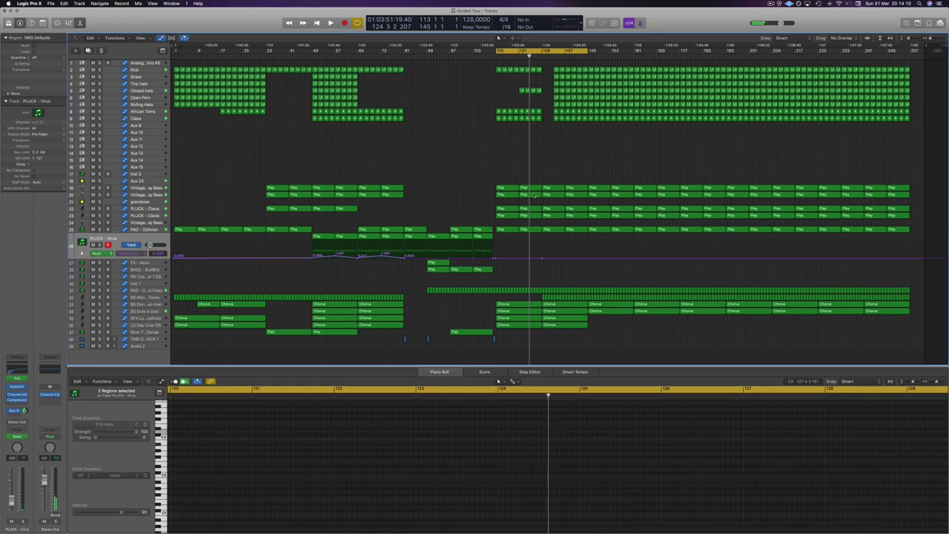
{"action": "key", "text": "space"}
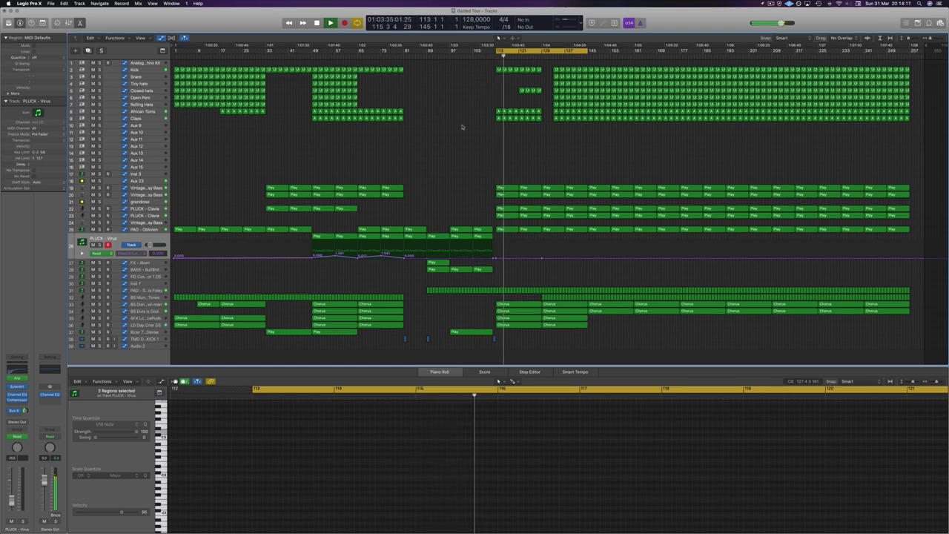
{"action": "key", "text": "space"}
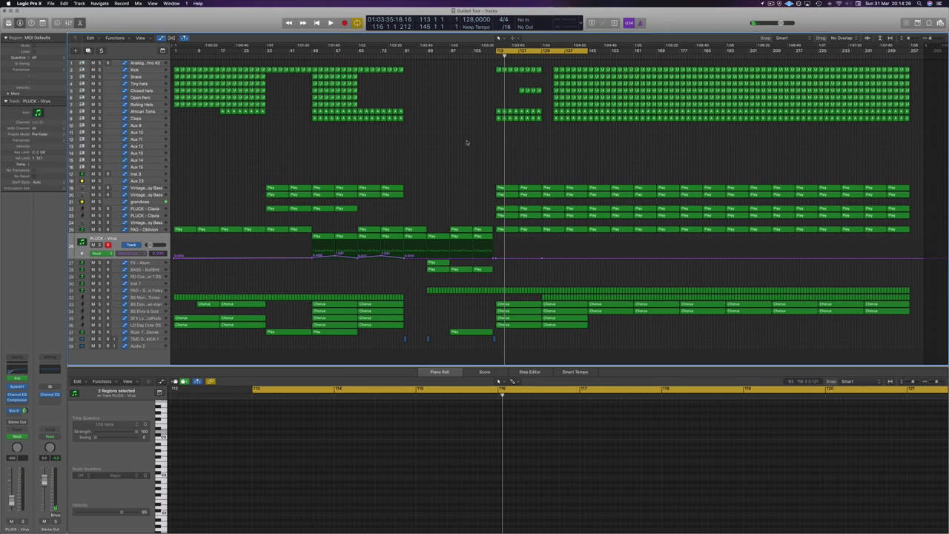
{"action": "key", "text": "space"}
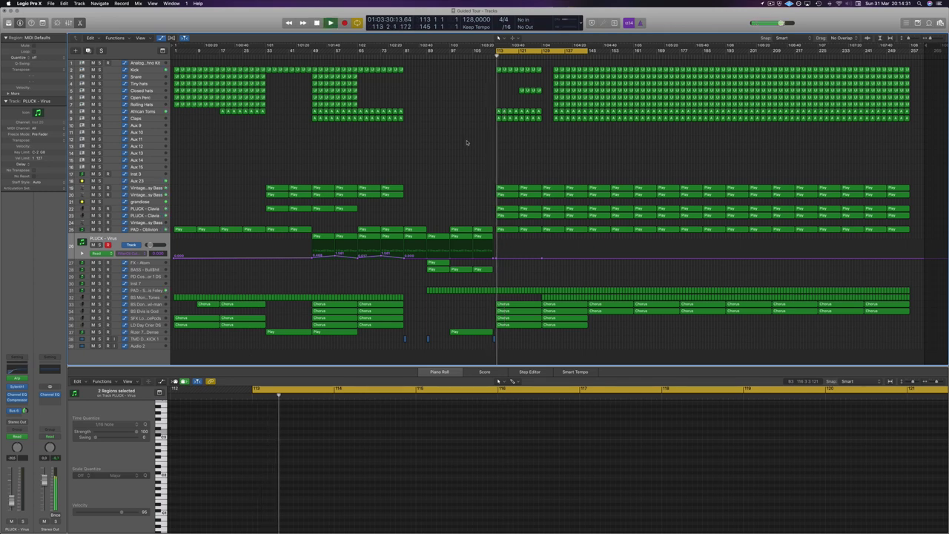
{"action": "key", "text": "space"}
- Select the Analog Techno Kit track and open its Ultrabeat instrument, placing the window over the arrangement
{"action": "left_click", "coordinate": [499, 118]}
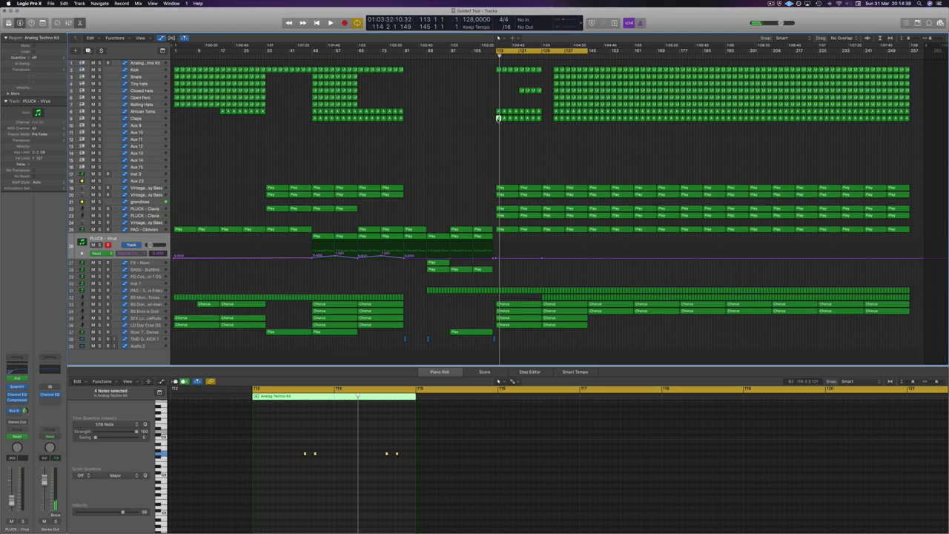
{"action": "left_click", "coordinate": [146, 112]}
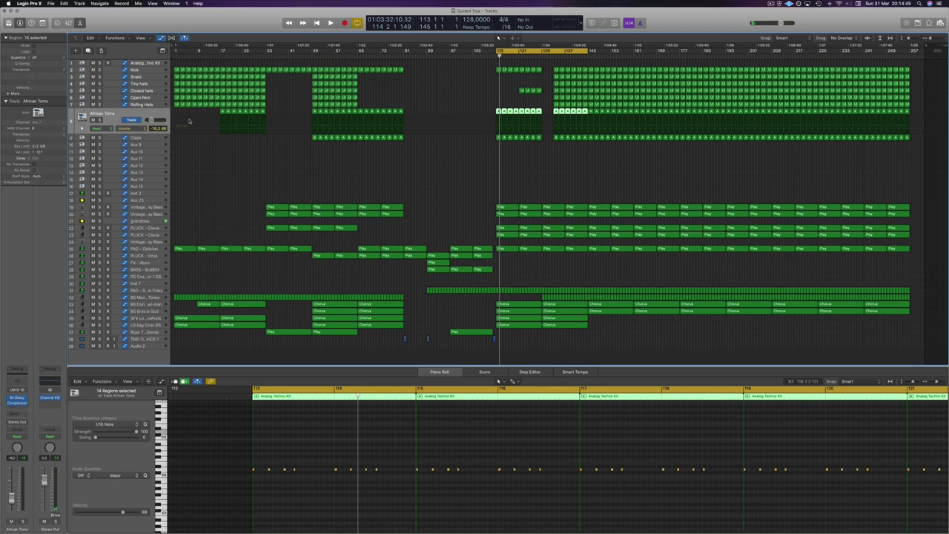
{"action": "left_click", "coordinate": [146, 62]}
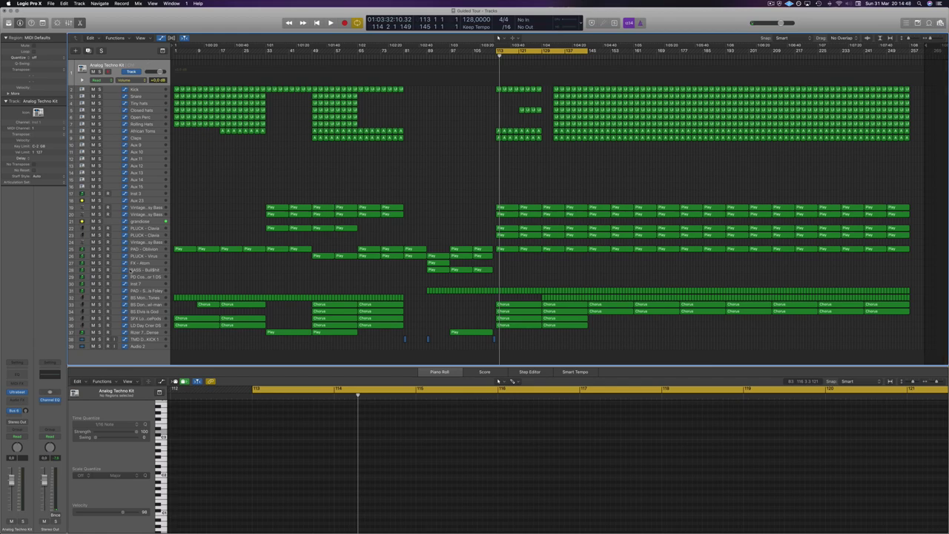
{"action": "left_click", "coordinate": [17, 393]}
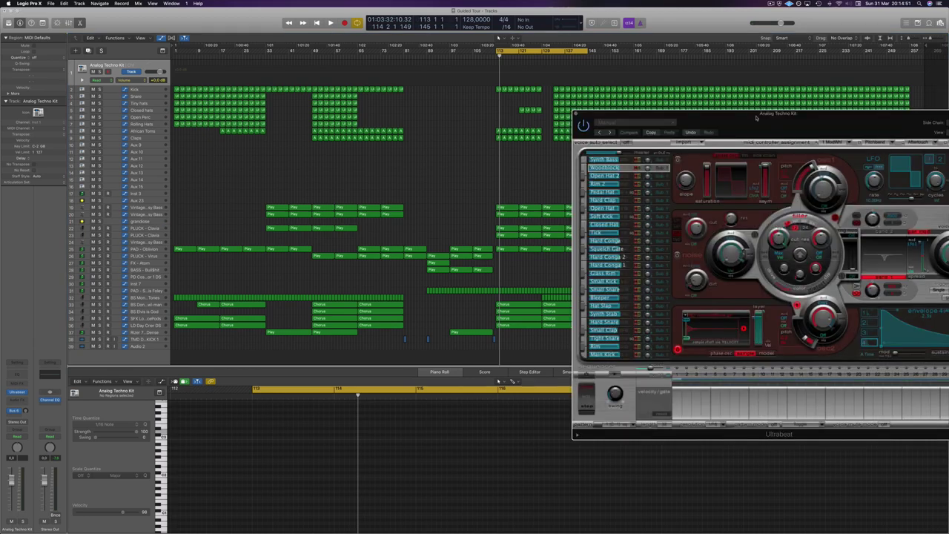
{"action": "left_click_drag", "start_coordinate": [758, 117], "coordinate": [269, 54]}
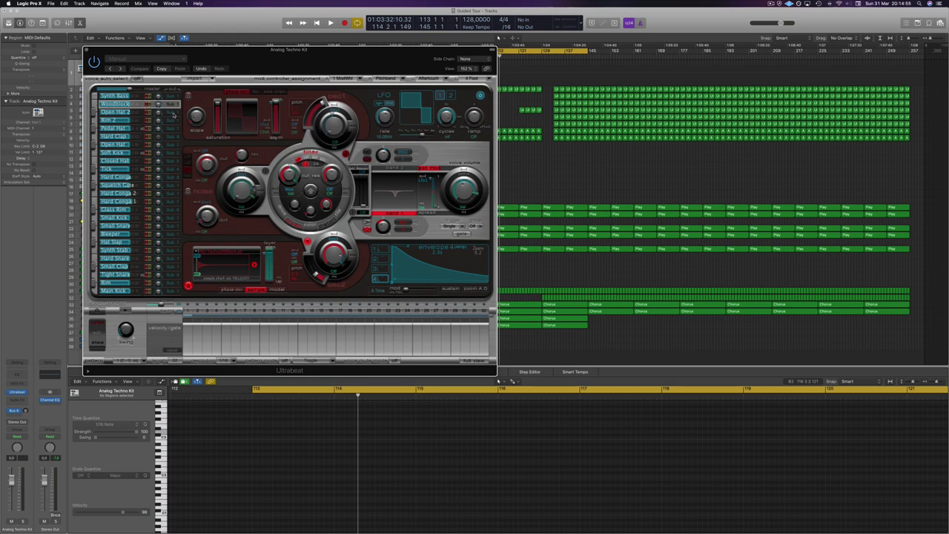
- Preview WA_vdm2_crash1.aif from the Ultrabeat sample library and load it into the Rim 2 voice
{"action": "left_click", "coordinate": [172, 112]}
{"action": "left_click", "coordinate": [130, 121]}
{"action": "left_click", "coordinate": [176, 121]}
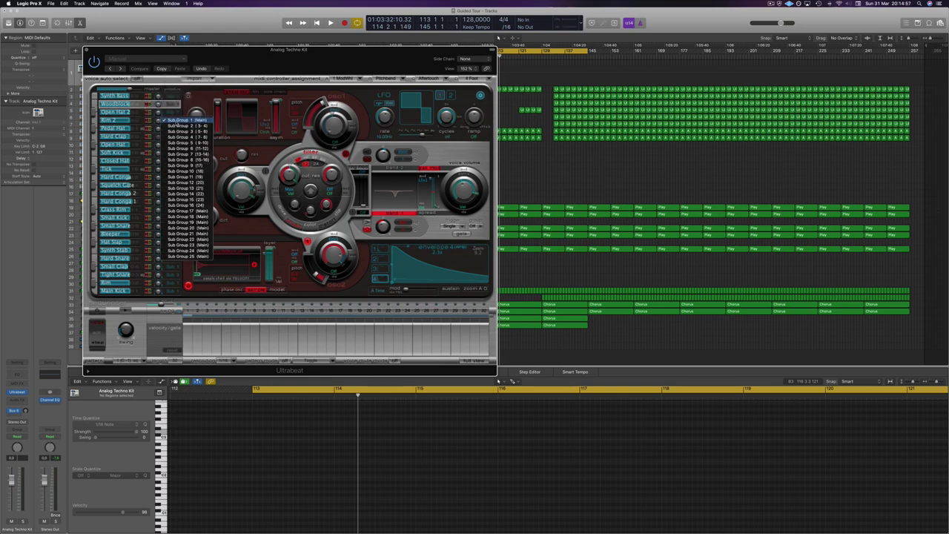
{"action": "left_click", "coordinate": [187, 264]}
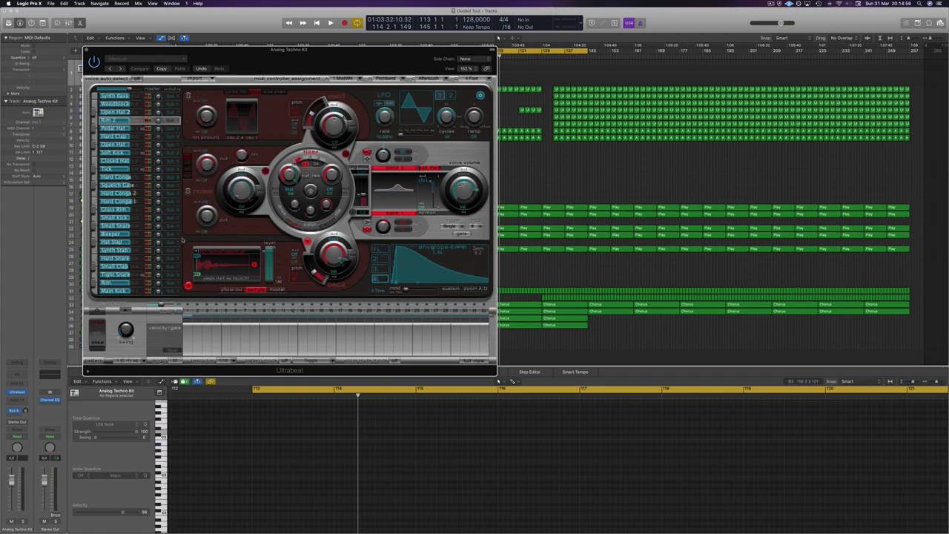
{"action": "left_click", "coordinate": [208, 252]}
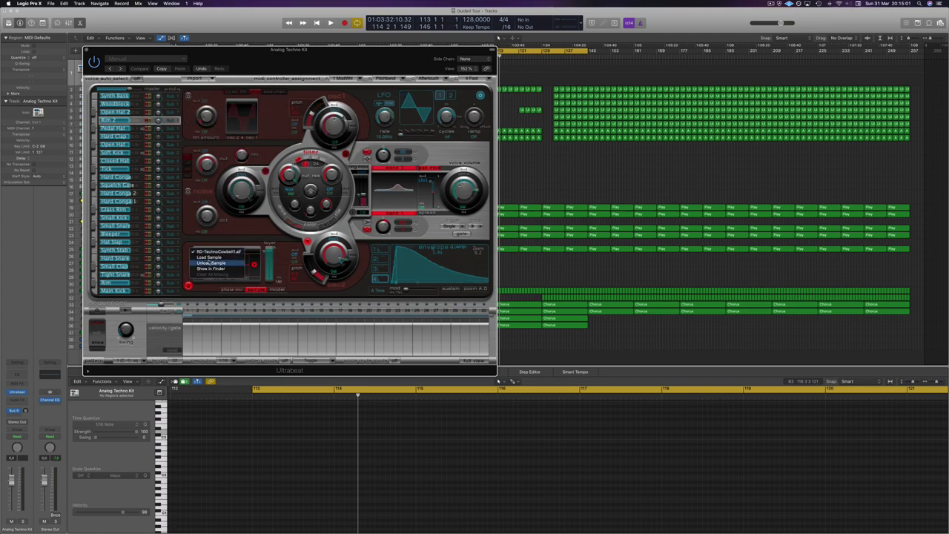
{"action": "left_click", "coordinate": [211, 257]}
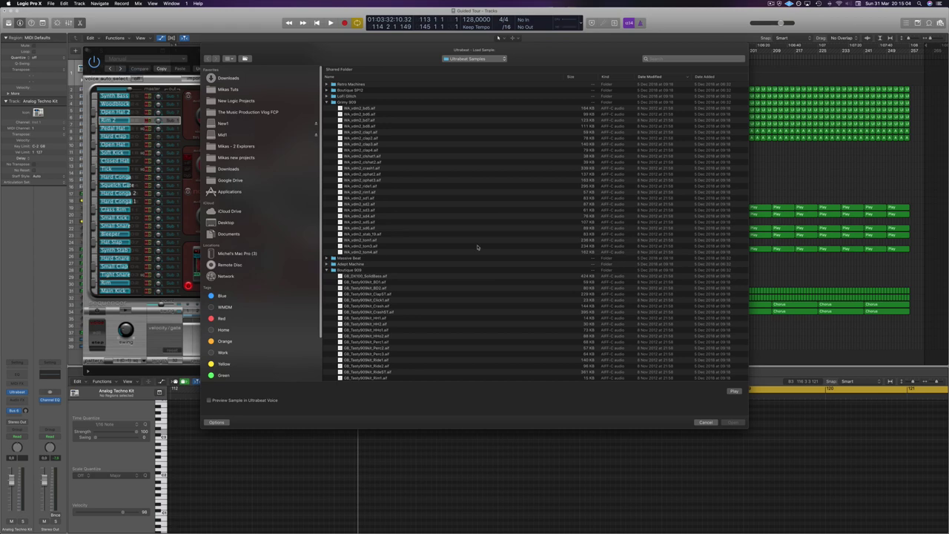
{"action": "scroll", "coordinate": [478, 247], "scroll_direction": "down", "scroll_amount": 2}
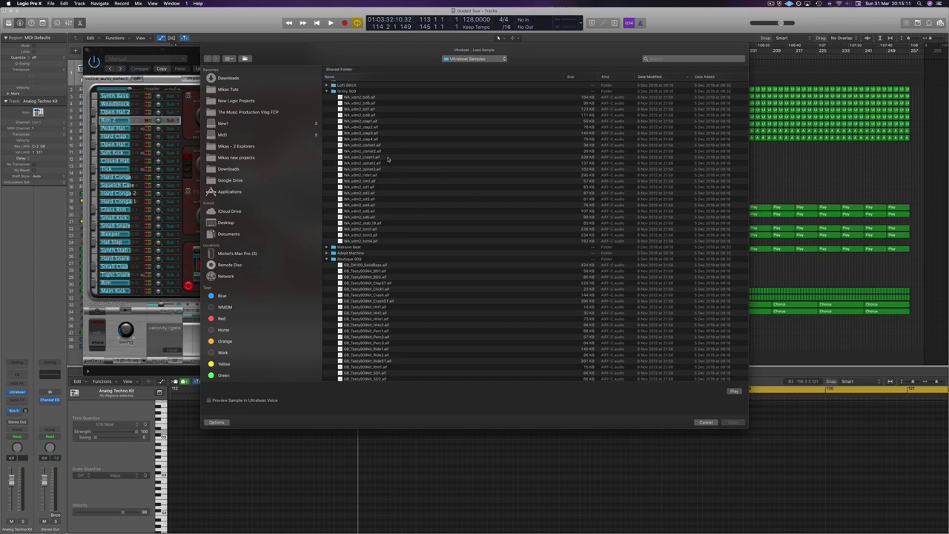
{"action": "left_click", "coordinate": [361, 157]}
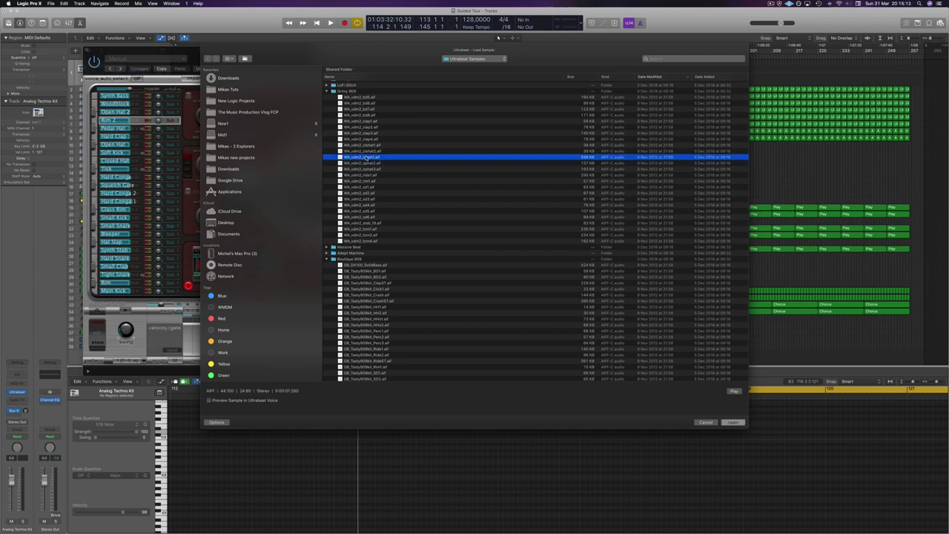
{"action": "left_click", "coordinate": [735, 392]}
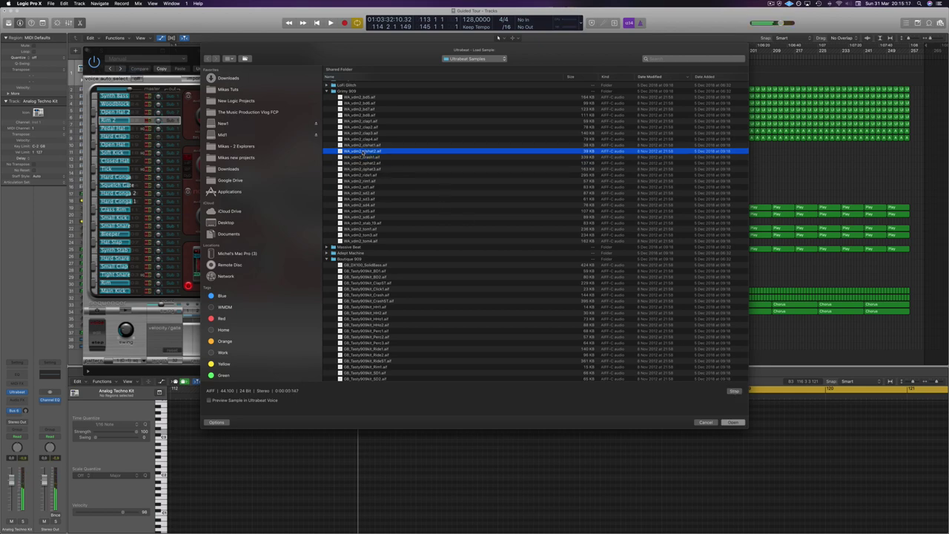
{"action": "scroll", "coordinate": [412, 210], "scroll_direction": "down", "scroll_amount": 1}
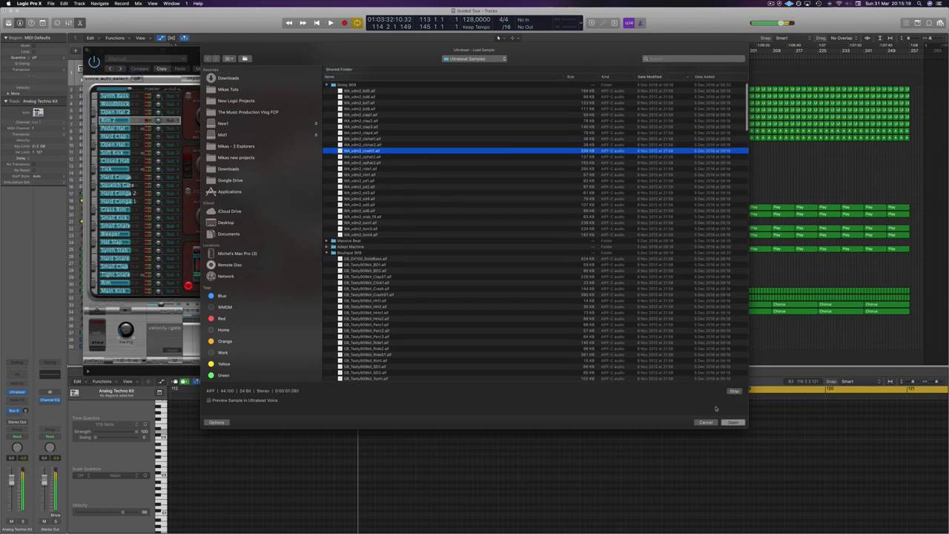
{"action": "left_click", "coordinate": [733, 422]}
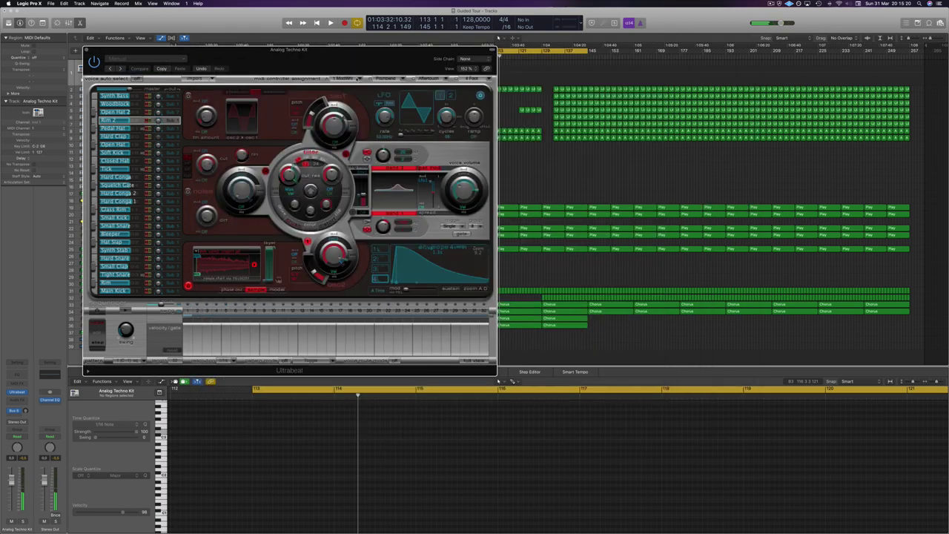
- Place WA_vdm2_crash1.aif from Ultrabeat's sample browser on a new audio track near bar 11, and cancel the browser
{"action": "left_click_drag", "start_coordinate": [327, 58], "coordinate": [780, 102]}
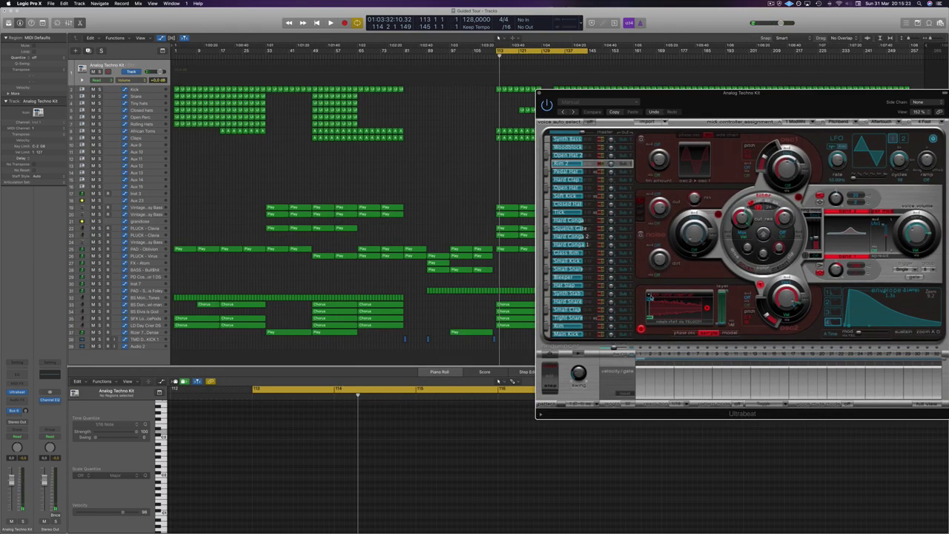
{"action": "left_click", "coordinate": [649, 295]}
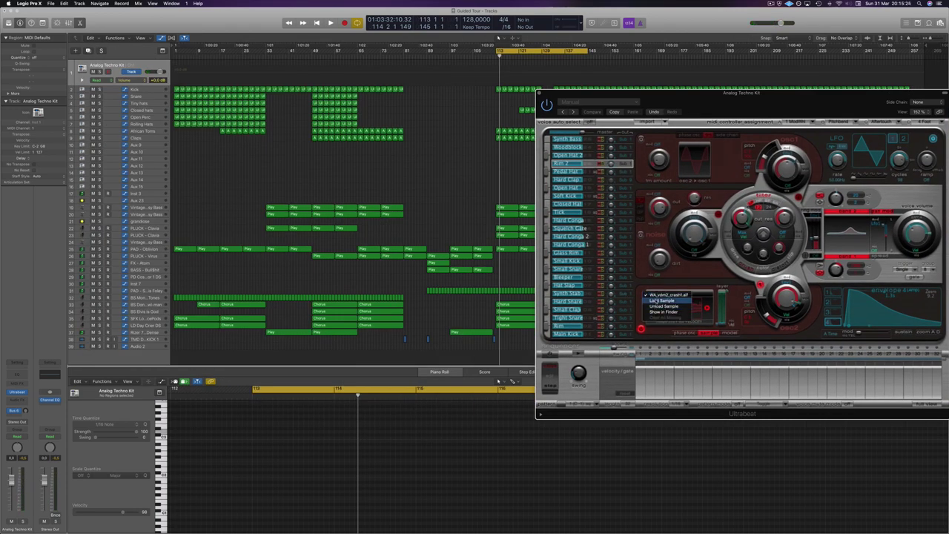
{"action": "left_click", "coordinate": [655, 300]}
{"action": "left_click", "coordinate": [657, 131]}
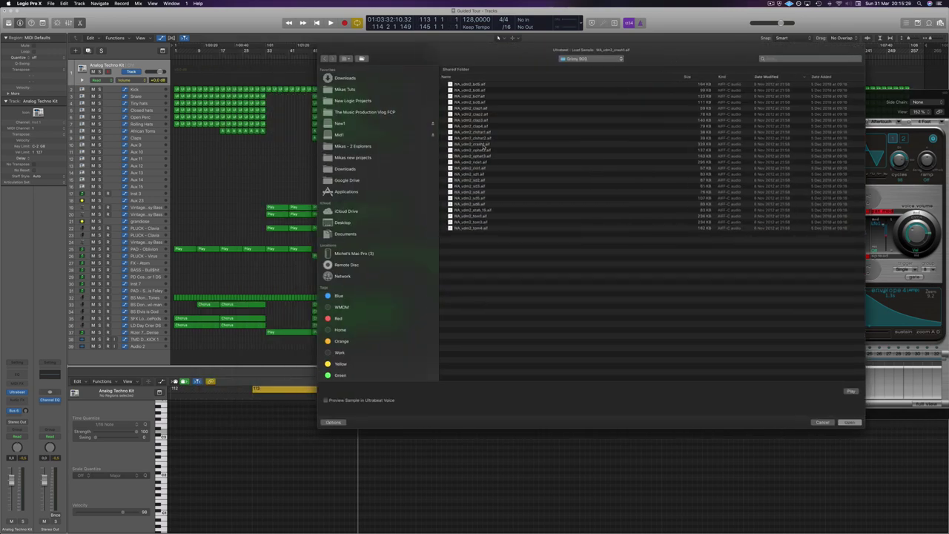
{"action": "left_click", "coordinate": [474, 145]}
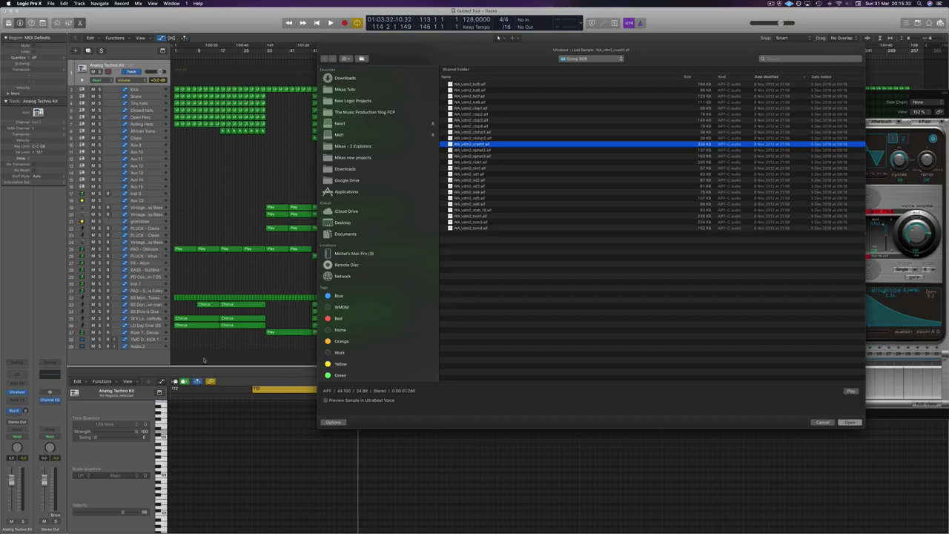
{"action": "left_click_drag", "start_coordinate": [204, 360], "coordinate": [205, 353]}
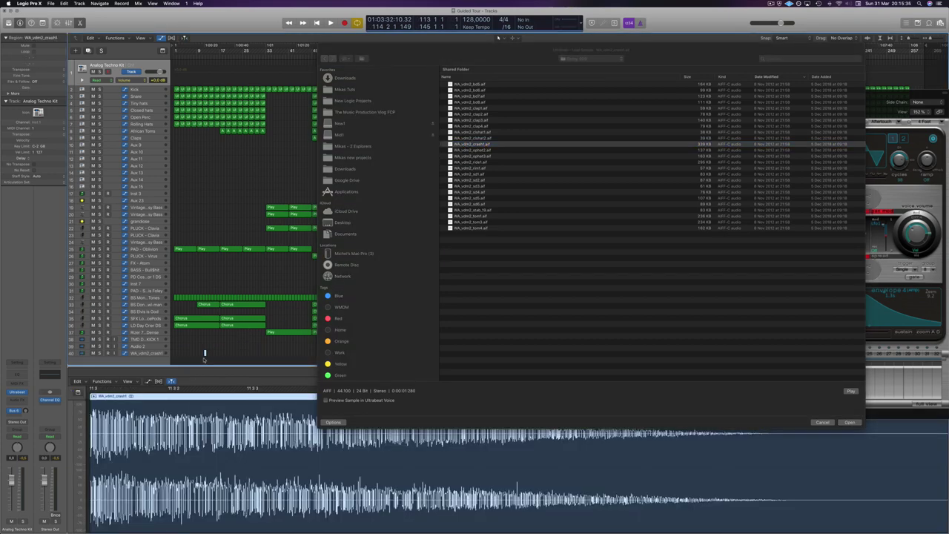
{"action": "left_click", "coordinate": [378, 52]}
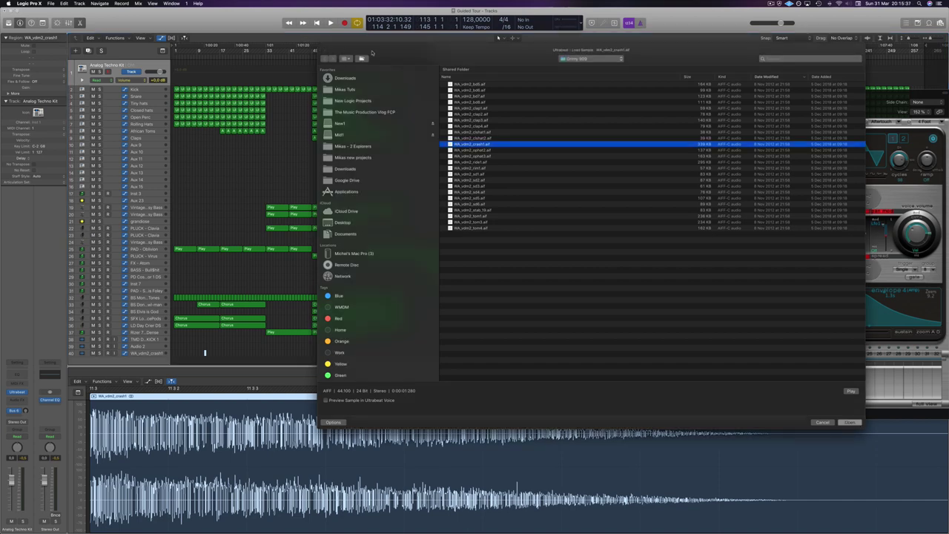
{"action": "key", "text": "Escape"}
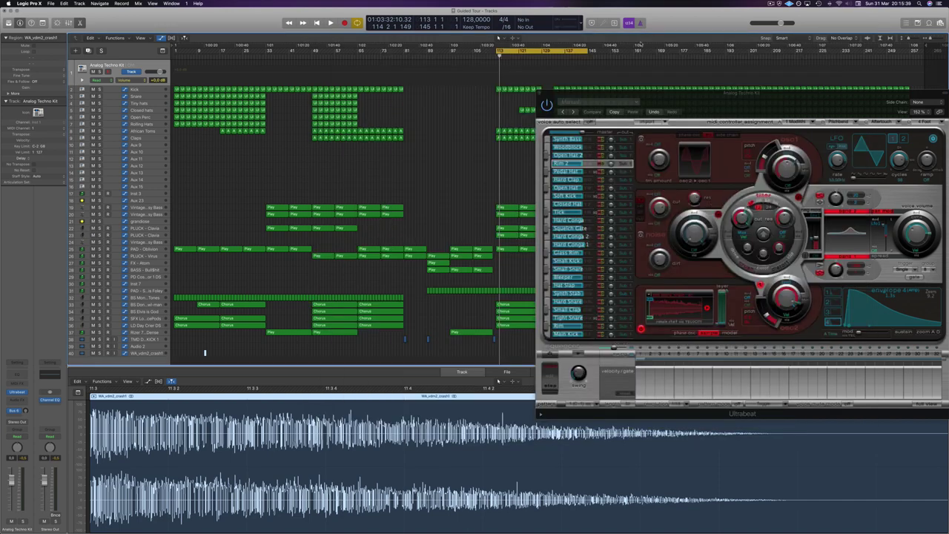
- Close the Ultrabeat window of the Analog Techno Kit track
{"action": "left_click", "coordinate": [608, 102]}
{"action": "left_click", "coordinate": [731, 97]}
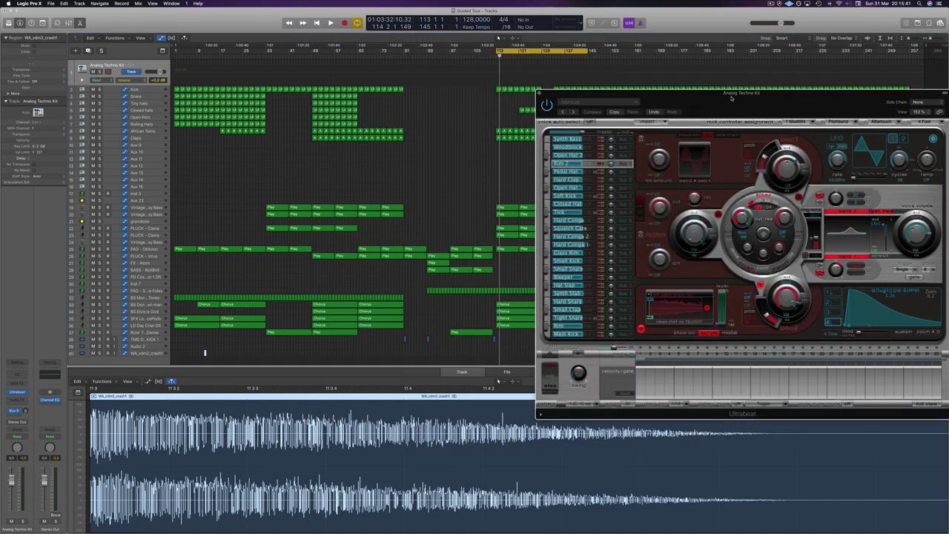
{"action": "left_click_drag", "start_coordinate": [732, 97], "coordinate": [499, 70]}
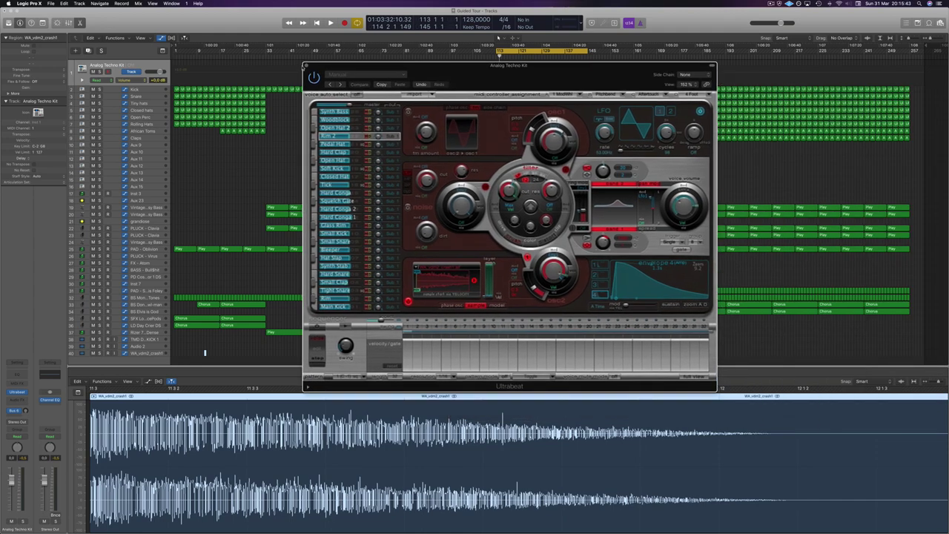
{"action": "left_click", "coordinate": [256, 251]}
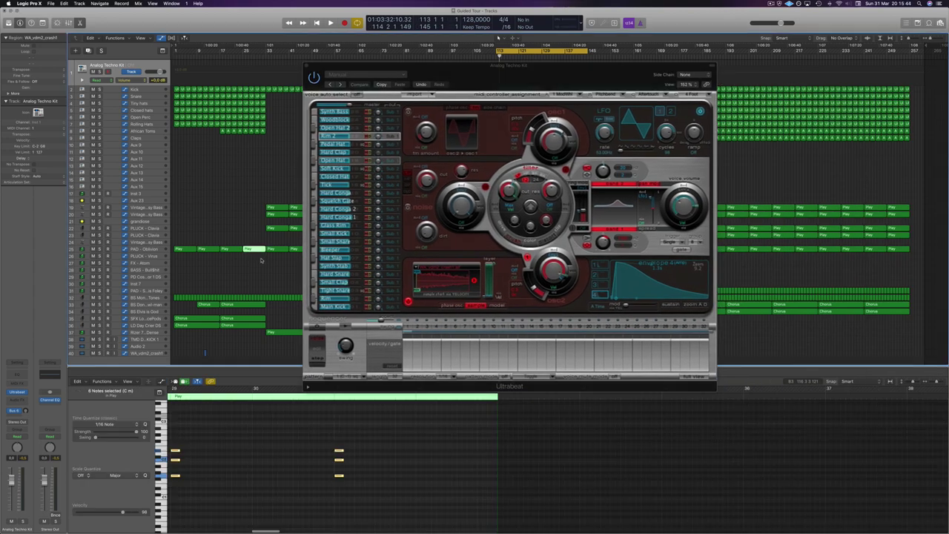
{"action": "left_click", "coordinate": [307, 66]}
{"action": "key", "text": "super+w"}
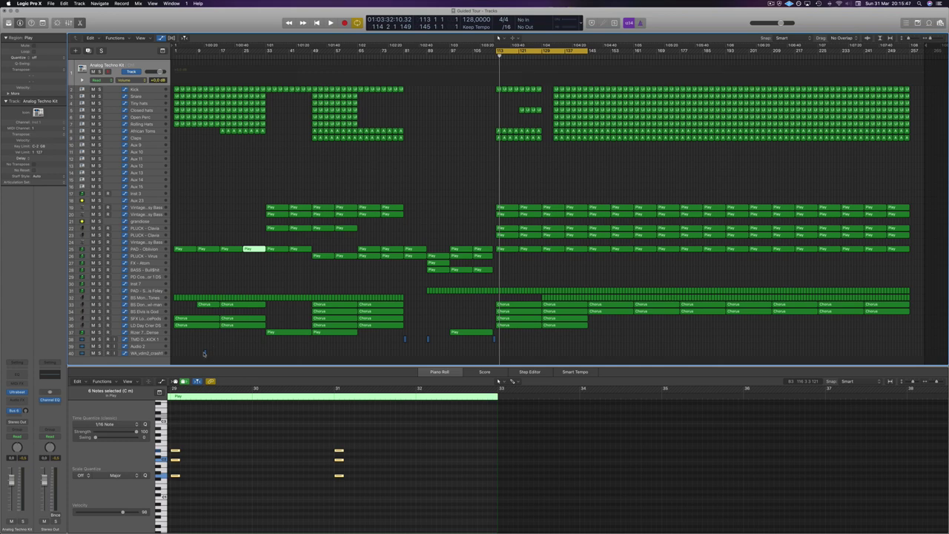
- Move the WA_vdm2_crash1 region to the Audio 2 track around bar 105, and duplicate that track's settings to a new track
{"action": "left_click", "coordinate": [205, 354]}
{"action": "left_click_drag", "start_coordinate": [205, 353], "coordinate": [475, 346]}
{"action": "left_click", "coordinate": [158, 348]}
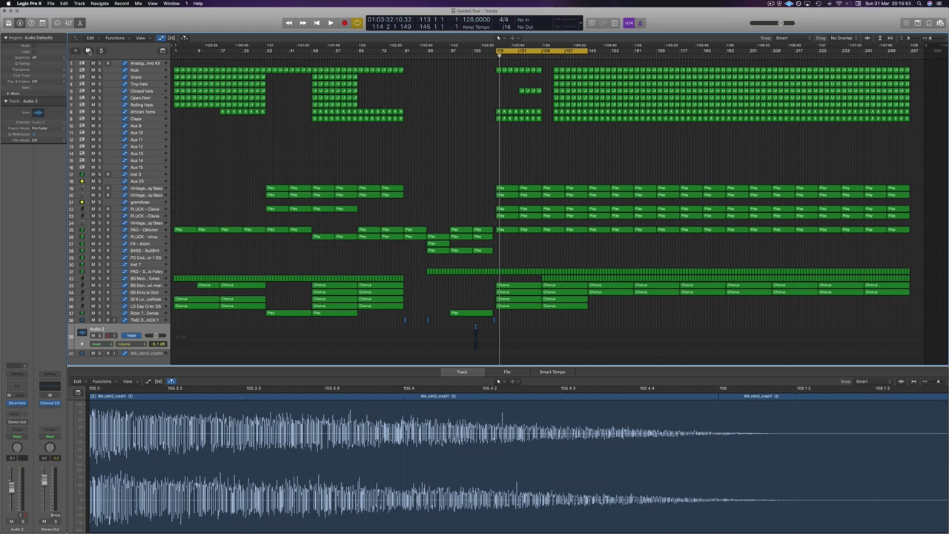
{"action": "left_click", "coordinate": [88, 50]}
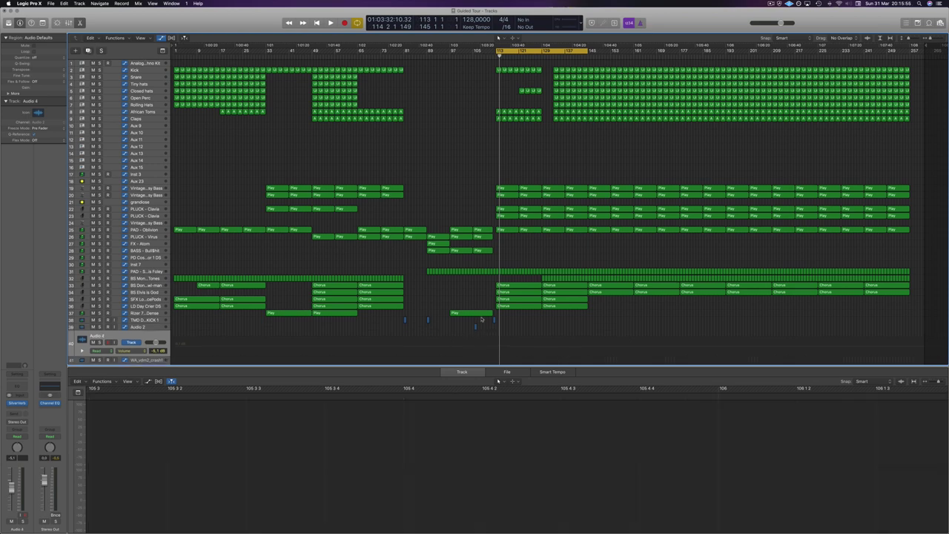
- Move the WA_vdm2_crash1 region from Audio 2 to the Audio 4 track at bar 113
{"action": "left_click", "coordinate": [153, 327]}
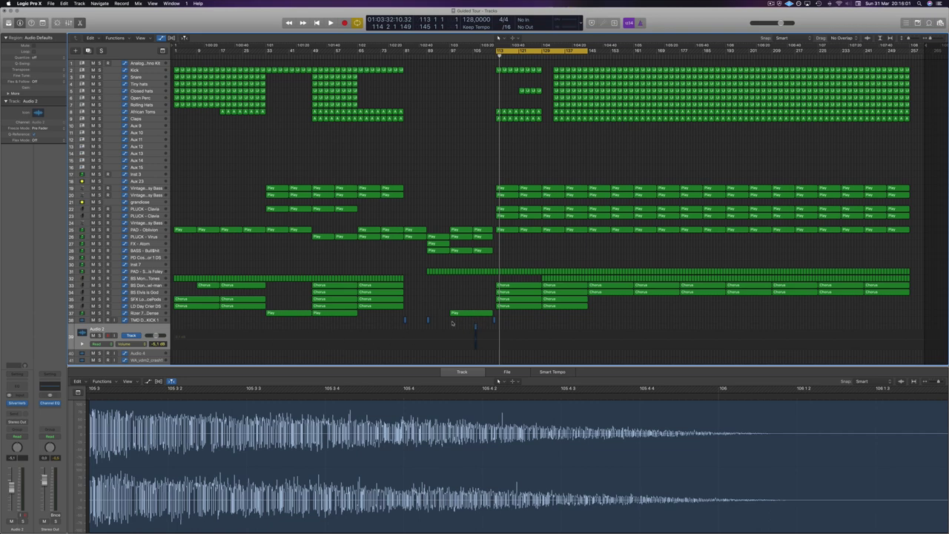
{"action": "left_click", "coordinate": [476, 329]}
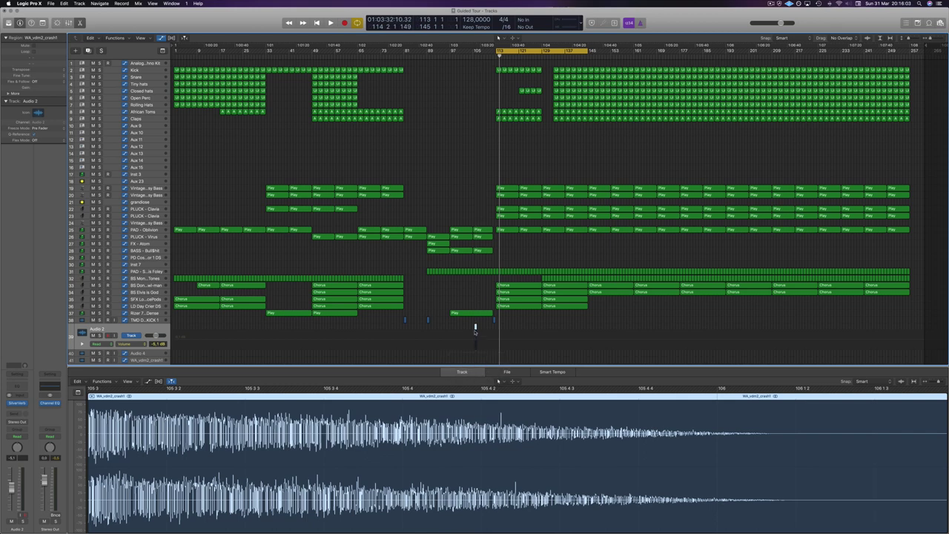
{"action": "left_click_drag", "start_coordinate": [475, 327], "coordinate": [497, 354]}
{"action": "scroll", "coordinate": [499, 356], "scroll_direction": "up", "scroll_amount": 5}
{"action": "left_click", "coordinate": [159, 353]}
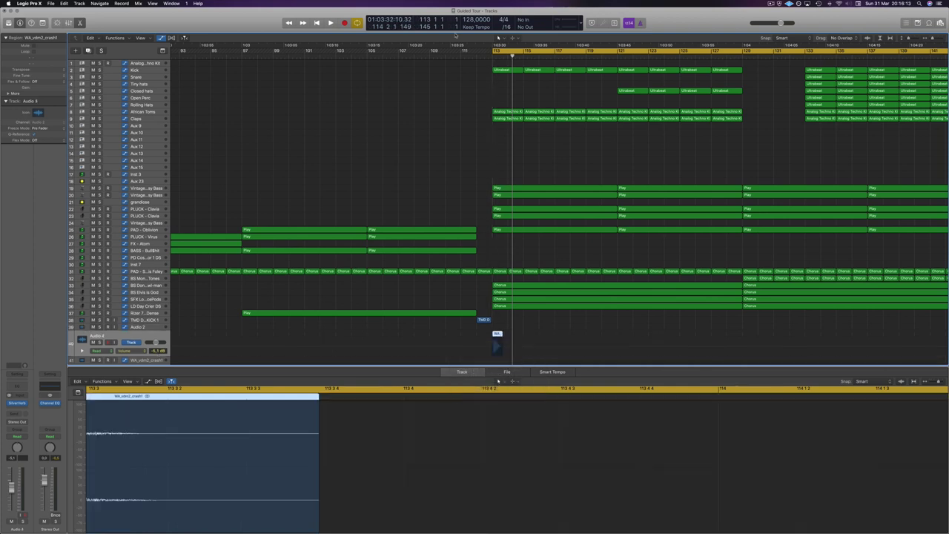
- Play the section from bar 113 with the crash, and play the lead-in to it from about bar 105
{"action": "key", "text": "space"}
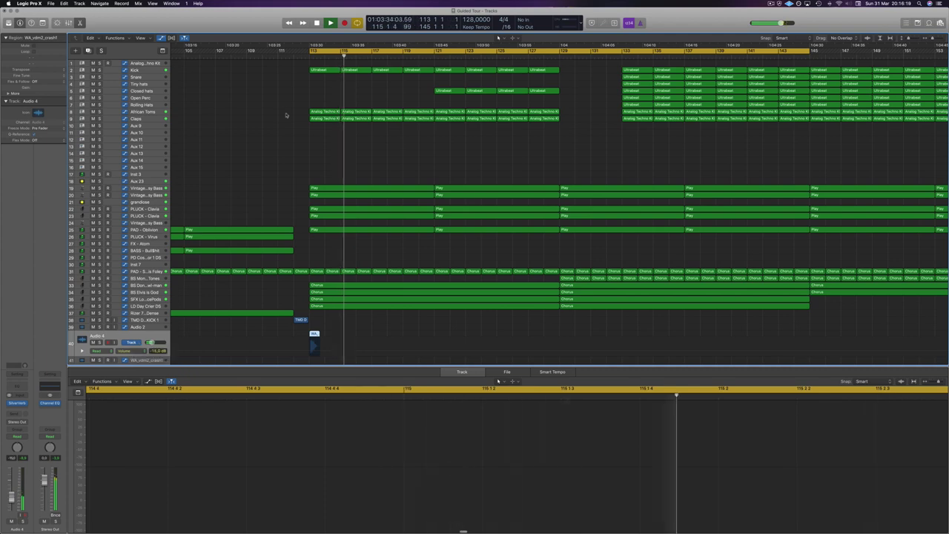
{"action": "left_click", "coordinate": [215, 52]}
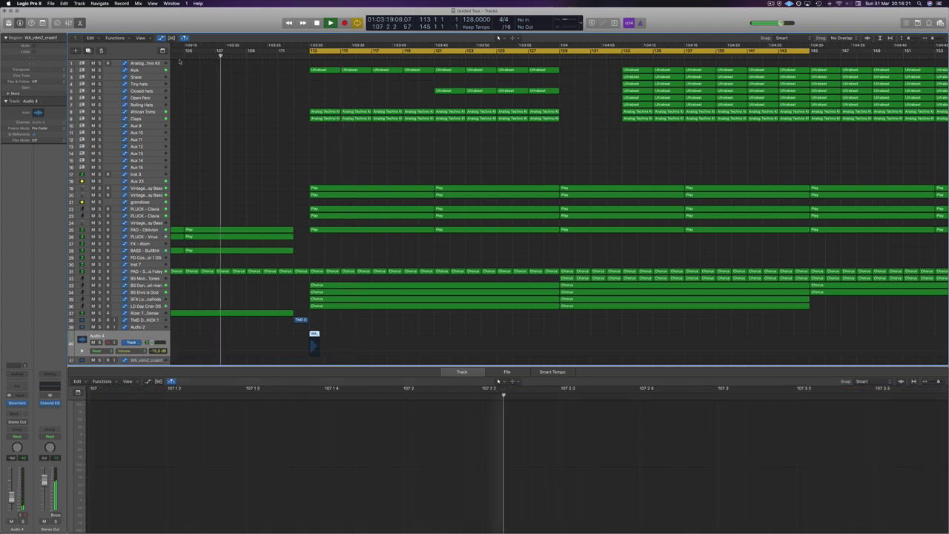
{"action": "left_click", "coordinate": [181, 56]}
{"action": "key", "text": "super+Left"}
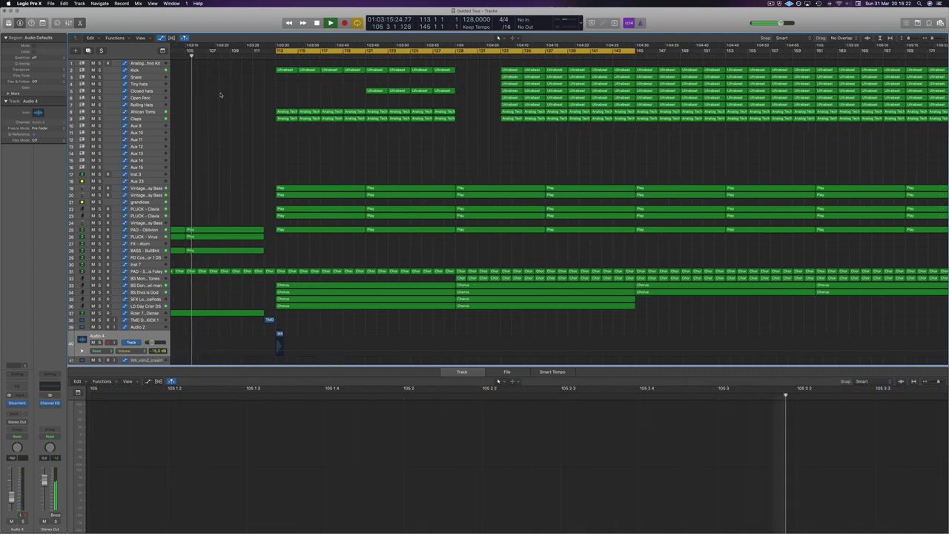
{"action": "key", "text": "super+Right"}
{"action": "key", "text": "super+Right"}
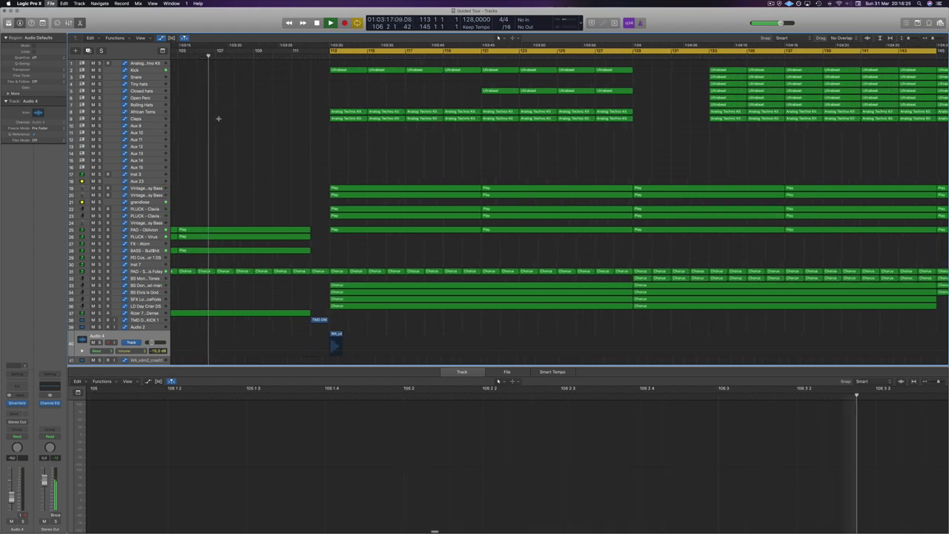
{"action": "key", "text": "super+Left"}
{"action": "key", "text": "super+Left"}
{"action": "key", "text": "super+Left"}
{"action": "scroll", "coordinate": [215, 123], "scroll_direction": "left", "scroll_amount": 10}
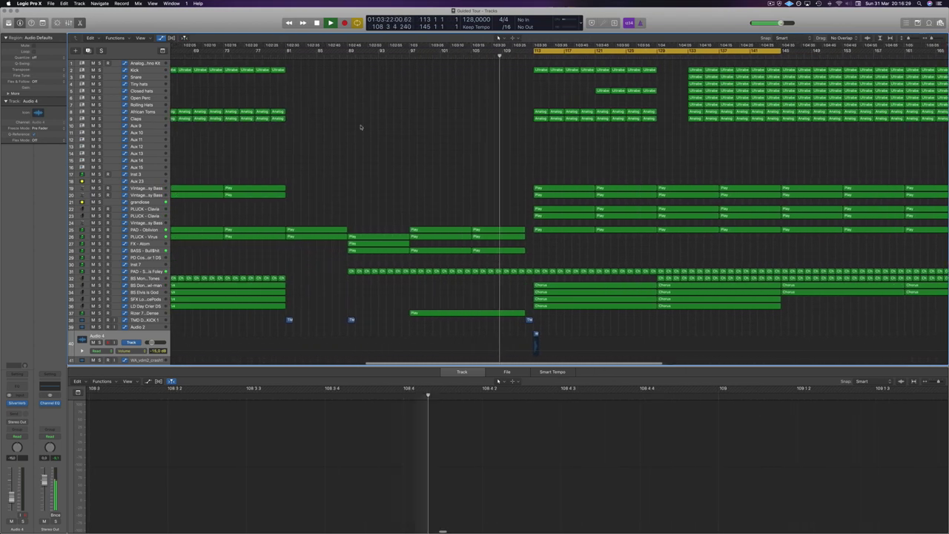
- Close the lower editor pane and listen to the transition into bar 113
{"action": "key", "text": "x"}
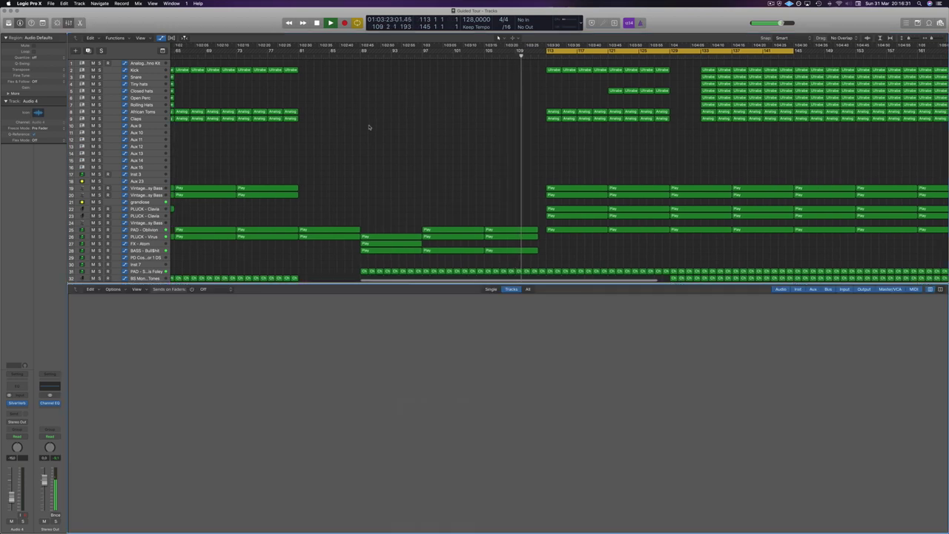
{"action": "key", "text": "x"}
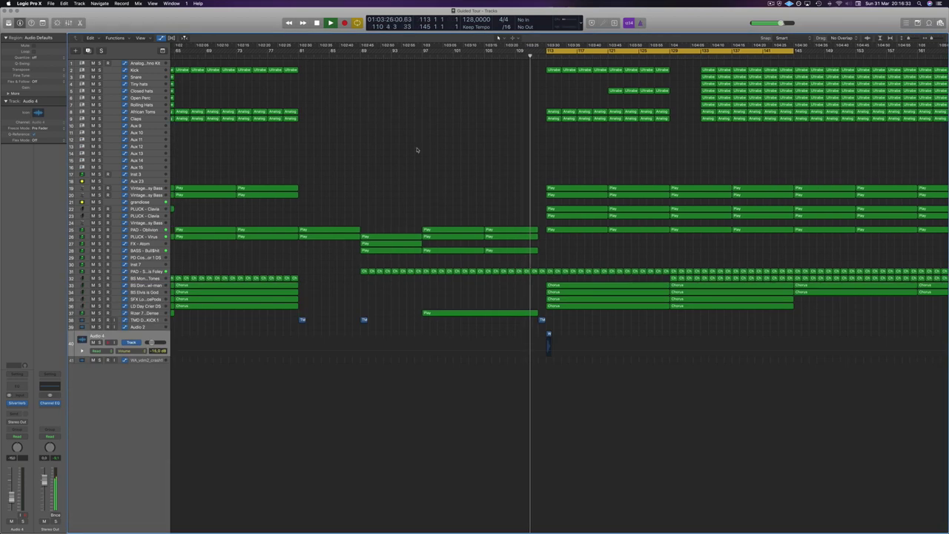
{"action": "key", "text": "super+Right"}
{"action": "key", "text": "super+Right"}
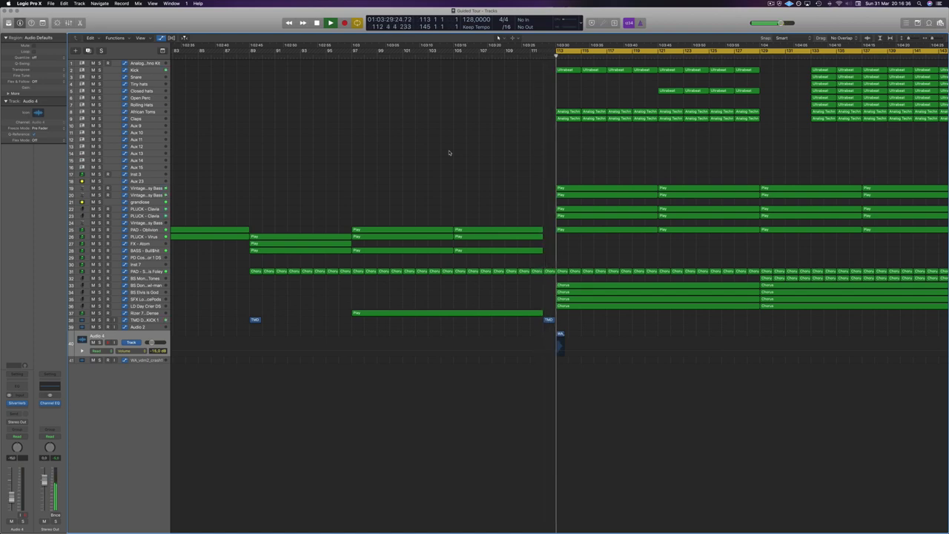
{"action": "key", "text": "super+Left"}
{"action": "left_click", "coordinate": [548, 57]}
- Adjust the automation of the PAD - St. Francis Foley track at bar 113 and around bar 121
{"action": "left_click", "coordinate": [145, 272]}
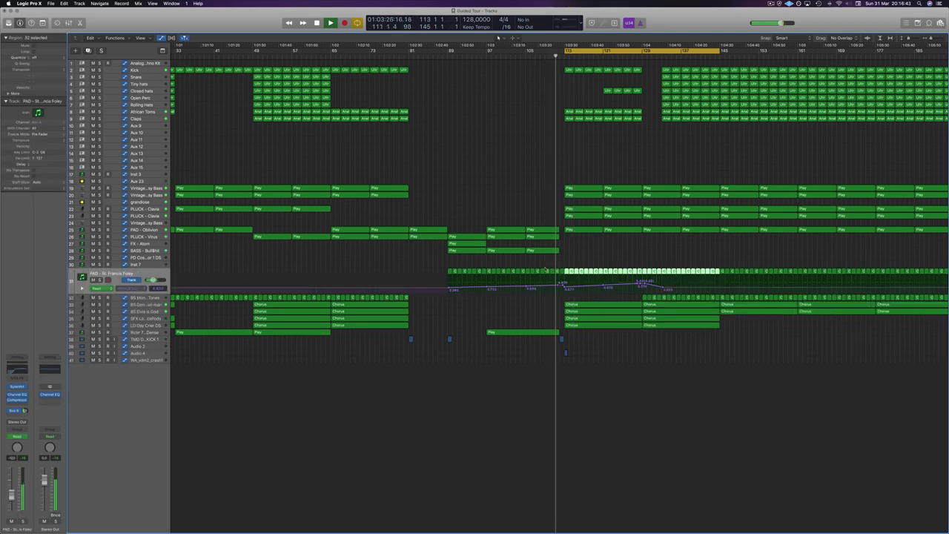
{"action": "left_click", "coordinate": [566, 288]}
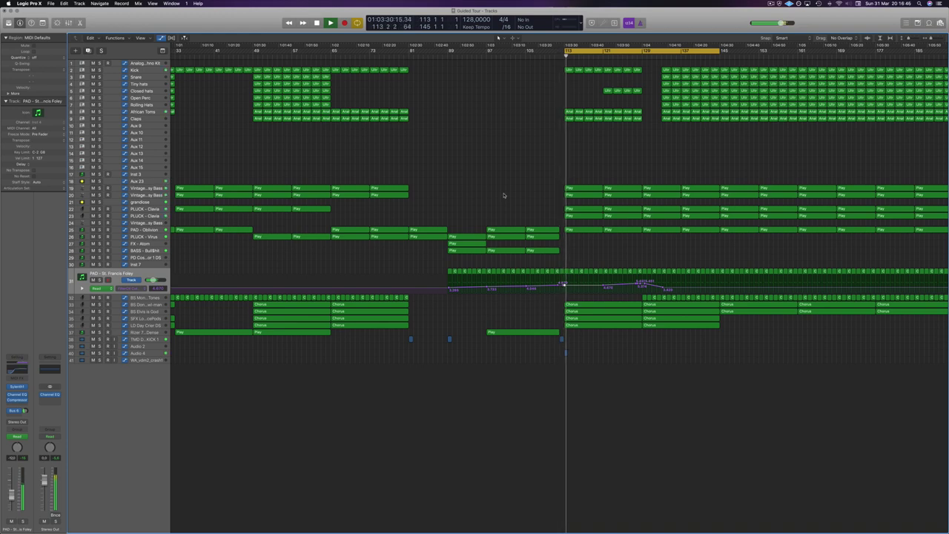
{"action": "scroll", "coordinate": [588, 166], "scroll_direction": "up", "scroll_amount": 2}
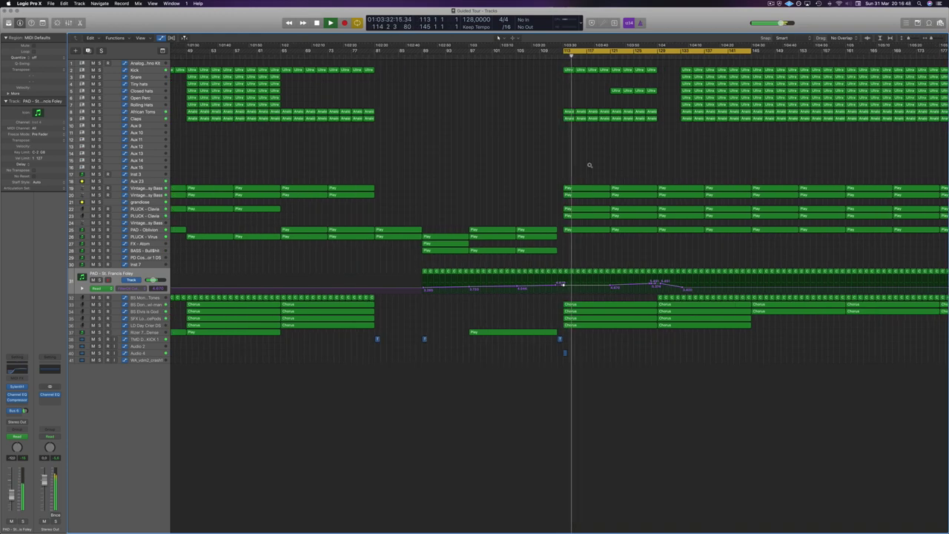
{"action": "scroll", "coordinate": [591, 166], "scroll_direction": "down", "scroll_amount": 3}
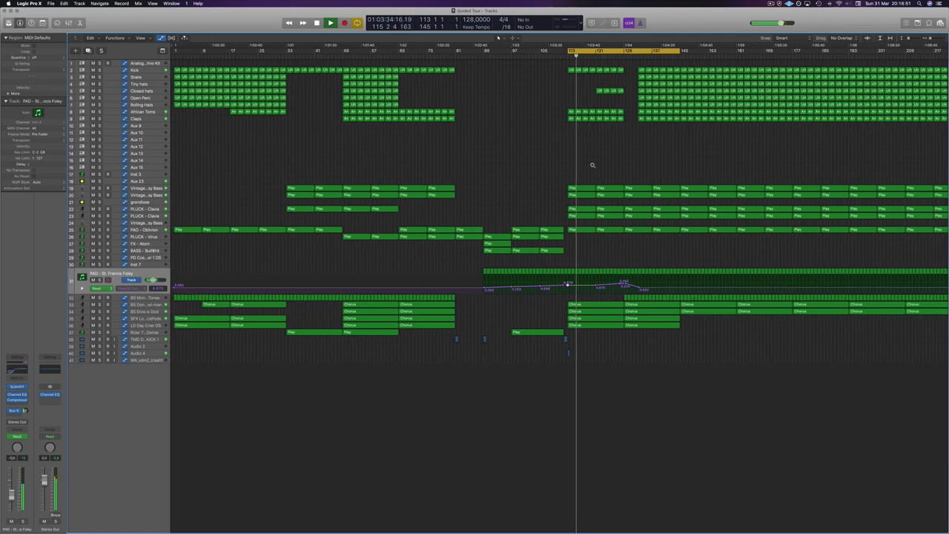
{"action": "left_click", "coordinate": [597, 287]}
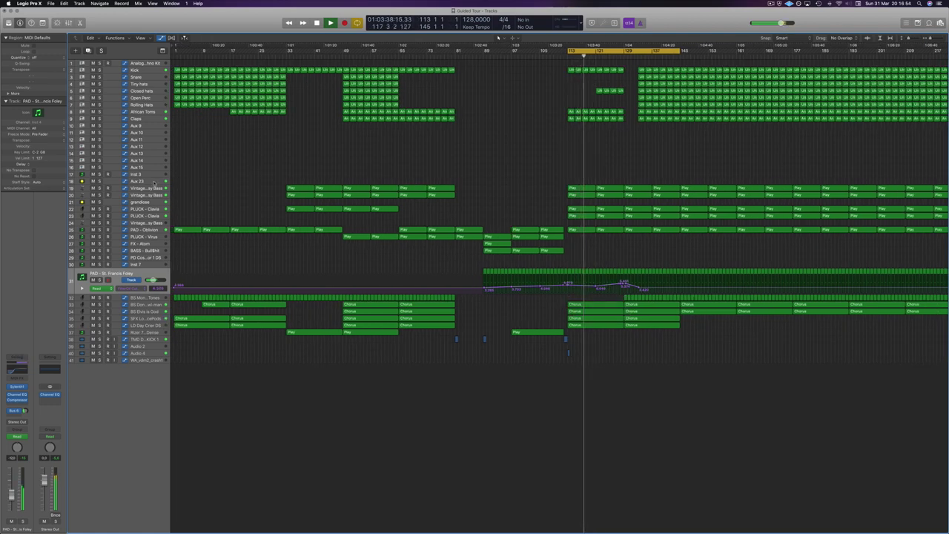
- On Aux 23's high cut frequency automation, move the 20000 Hz peak from bar 129 to bar 121 and hold 20000 Hz until about bar 127
{"action": "left_click", "coordinate": [154, 182]}
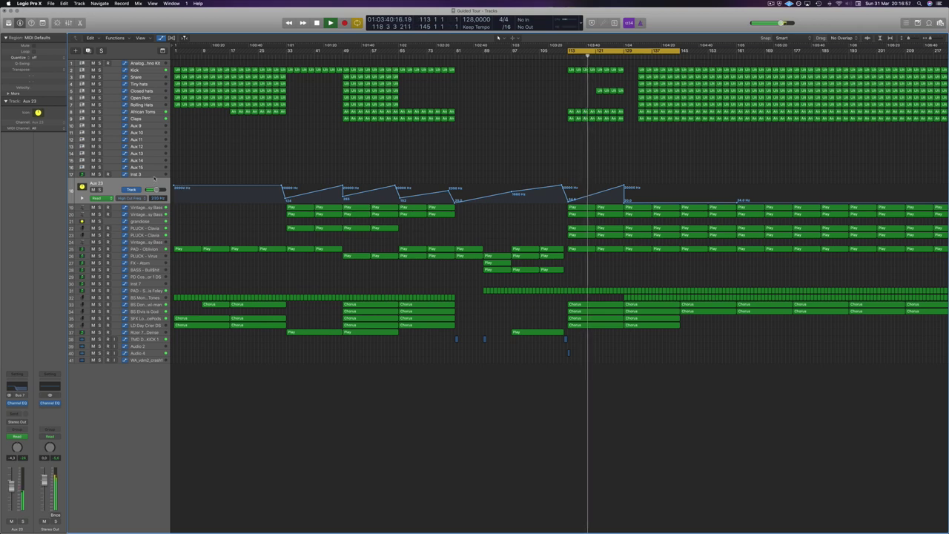
{"action": "left_click", "coordinate": [154, 176]}
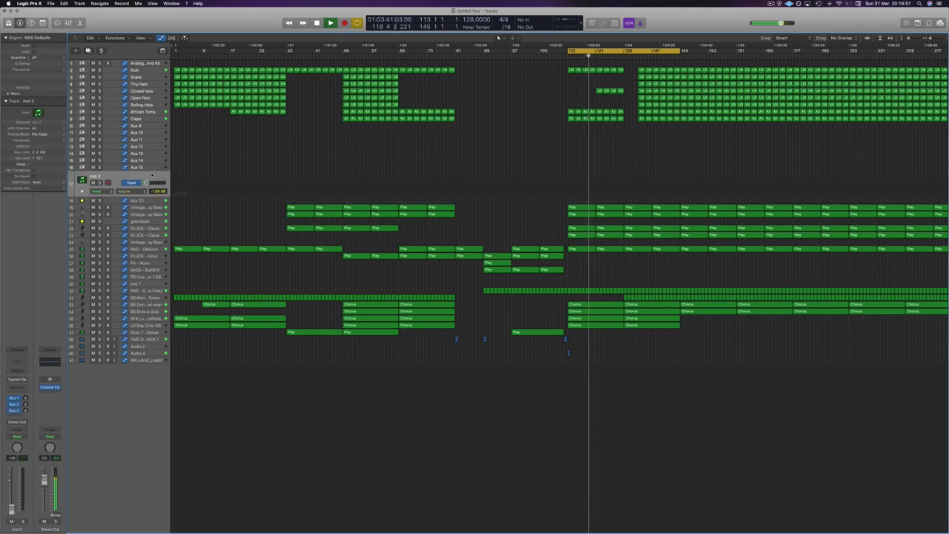
{"action": "left_click", "coordinate": [147, 201]}
{"action": "left_click_drag", "start_coordinate": [625, 185], "coordinate": [596, 186]}
{"action": "left_click", "coordinate": [624, 202]}
{"action": "scroll", "coordinate": [637, 155], "scroll_direction": "right", "scroll_amount": 3}
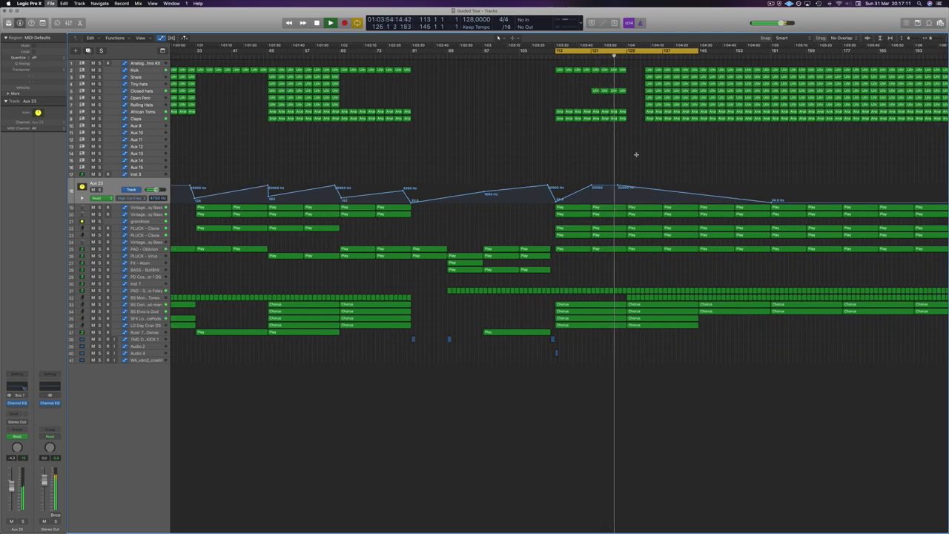
- Copy the WA_vdm2_crash1 region on the Audio 4 track from bar 113 to bar 129
{"action": "key", "text": "shift+comma"}
{"action": "left_click", "coordinate": [637, 156], "text": "ctrl+alt"}
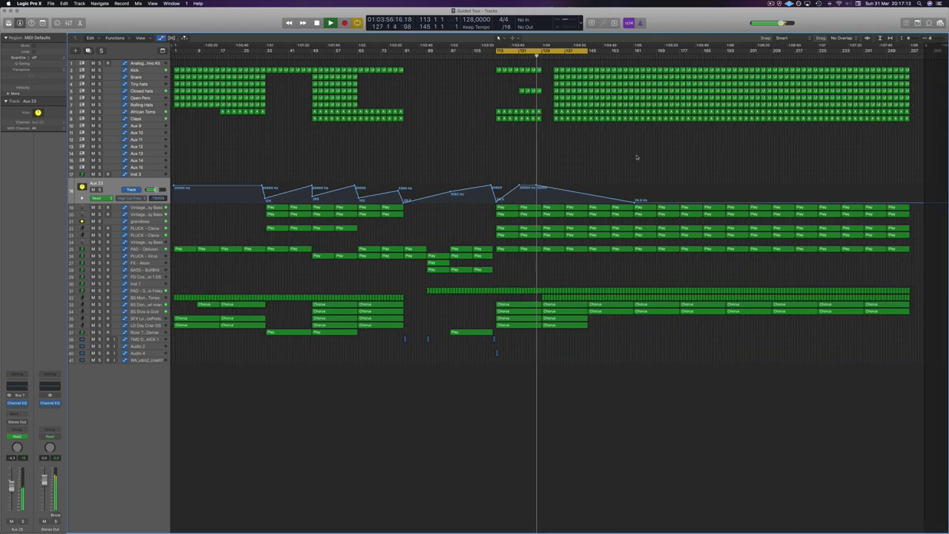
{"action": "scroll", "coordinate": [613, 155], "scroll_direction": "right", "scroll_amount": 6}
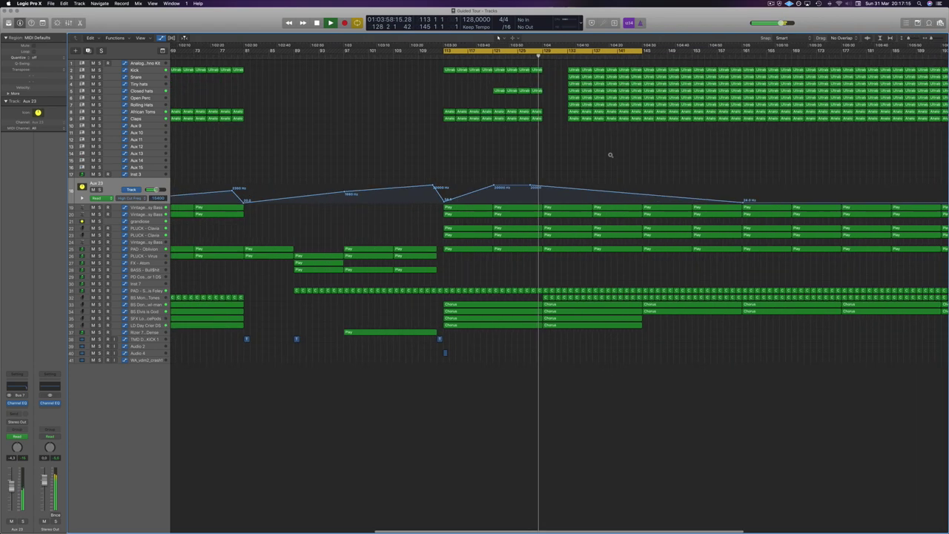
{"action": "scroll", "coordinate": [612, 157], "scroll_direction": "left", "scroll_amount": 2}
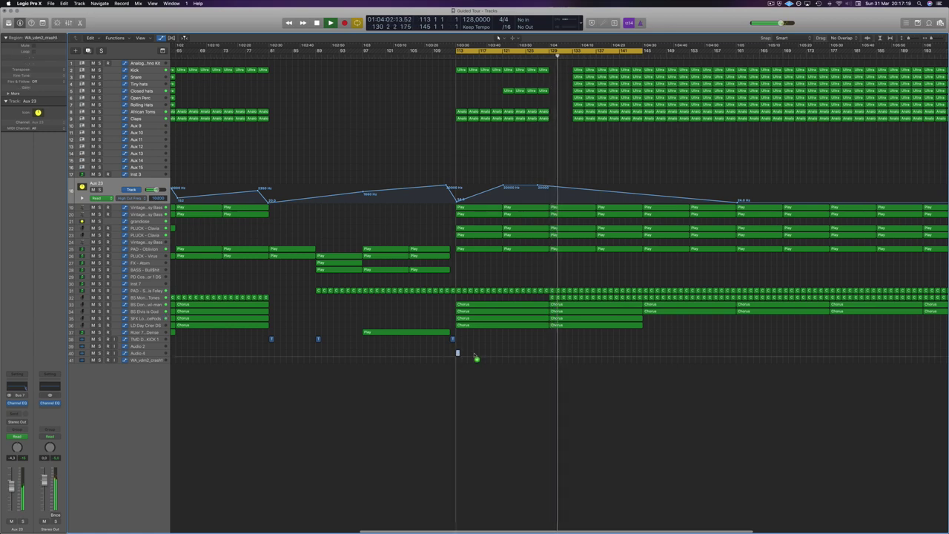
{"action": "left_click_drag", "start_coordinate": [458, 354], "coordinate": [551, 354]}
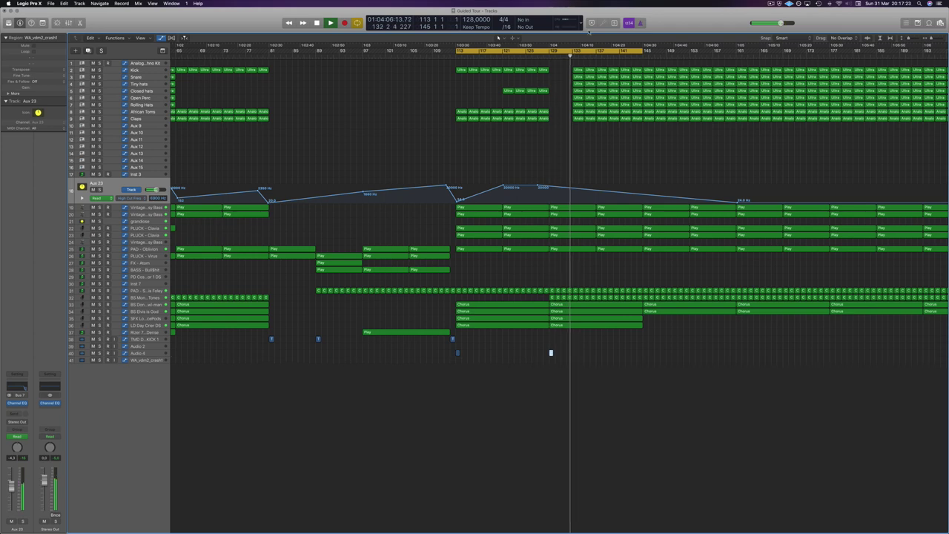
- Copy the kick sample region on track 38 from bar 112 to bar 132
{"action": "left_click", "coordinate": [453, 339]}
{"action": "left_click_drag", "start_coordinate": [474, 342], "coordinate": [569, 340]}
{"action": "key", "text": "super+Right"}
{"action": "key", "text": "super+Right"}
{"action": "key", "text": "super+Right"}
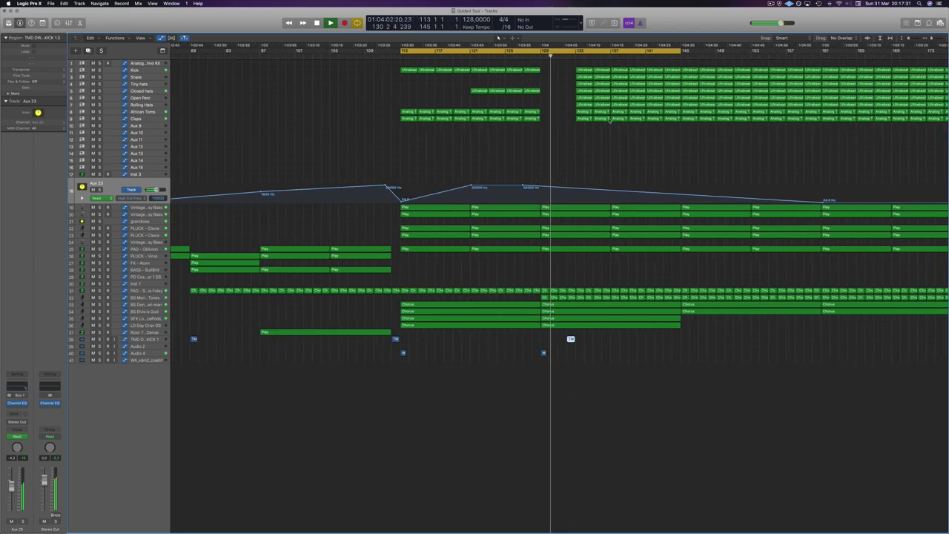
- Copy the WA_vdm2_crash1 region at bar 129 on the Audio 4 track to bar 133
{"action": "scroll", "coordinate": [569, 223], "scroll_direction": "up", "scroll_amount": 3}
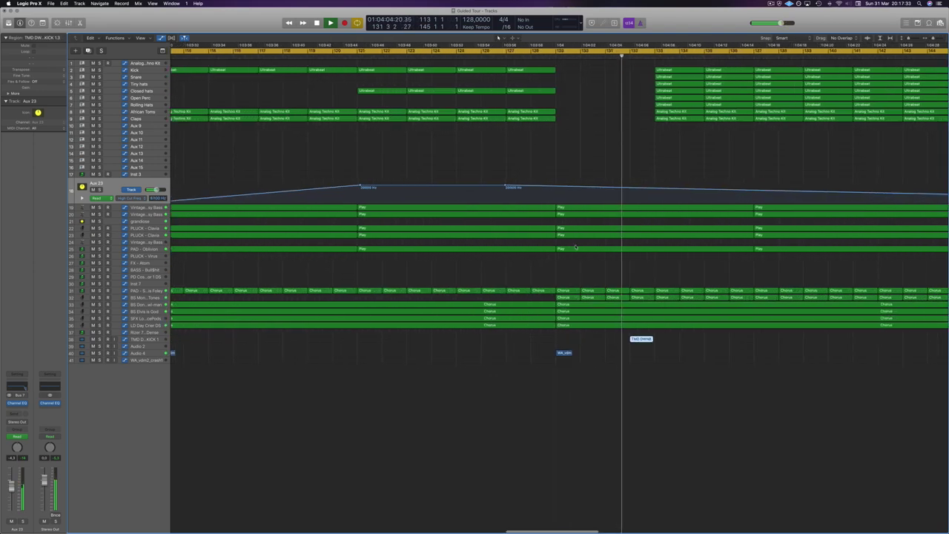
{"action": "scroll", "coordinate": [614, 244], "scroll_direction": "down", "scroll_amount": 5}
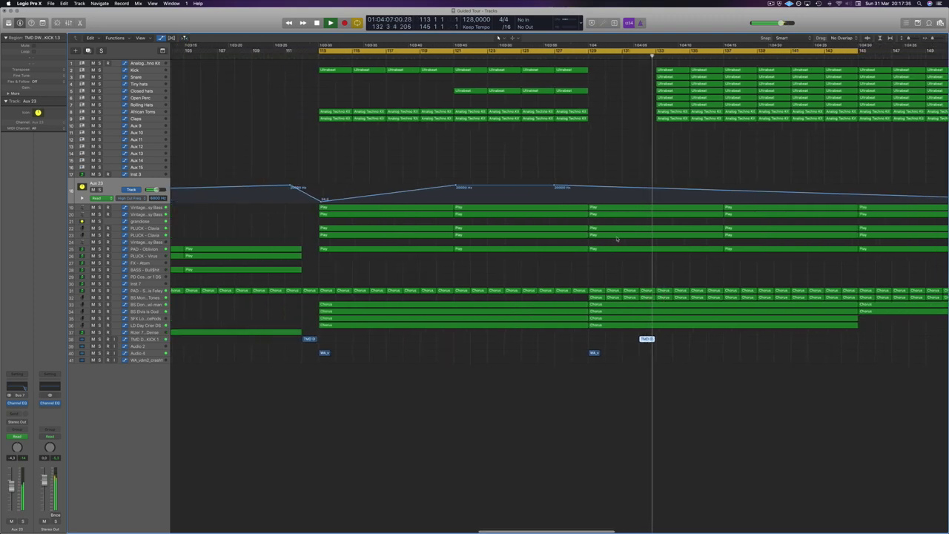
{"action": "scroll", "coordinate": [601, 178], "scroll_direction": "down", "scroll_amount": 6}
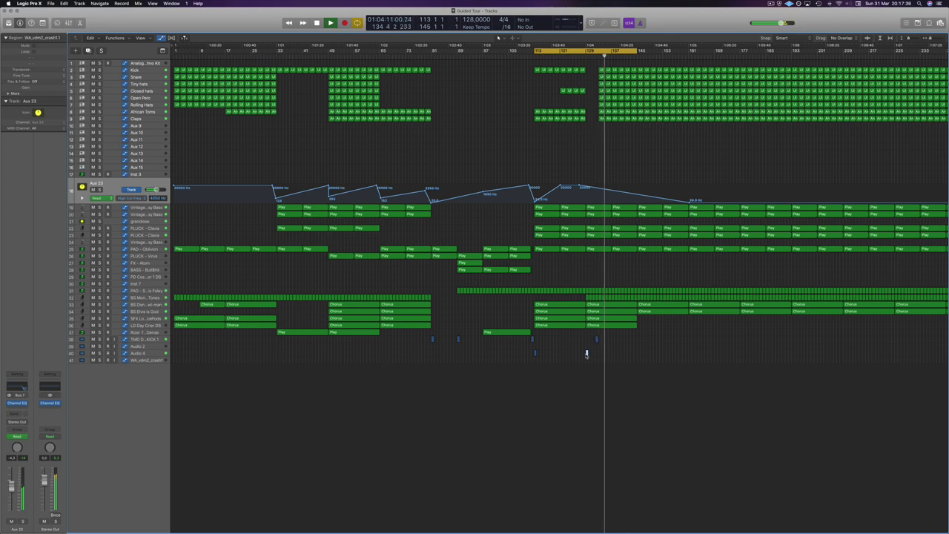
{"action": "mouse_move", "coordinate": [586, 355]}
{"action": "left_mouse_down"}
{"action": "mouse_move", "coordinate": [613, 361]}
{"action": "mouse_move", "coordinate": [600, 358]}
{"action": "left_mouse_up"}
- Extend the cycle range back to start at bar 65 and play the arrangement from there
{"action": "key", "text": "space"}
{"action": "key", "text": "space"}
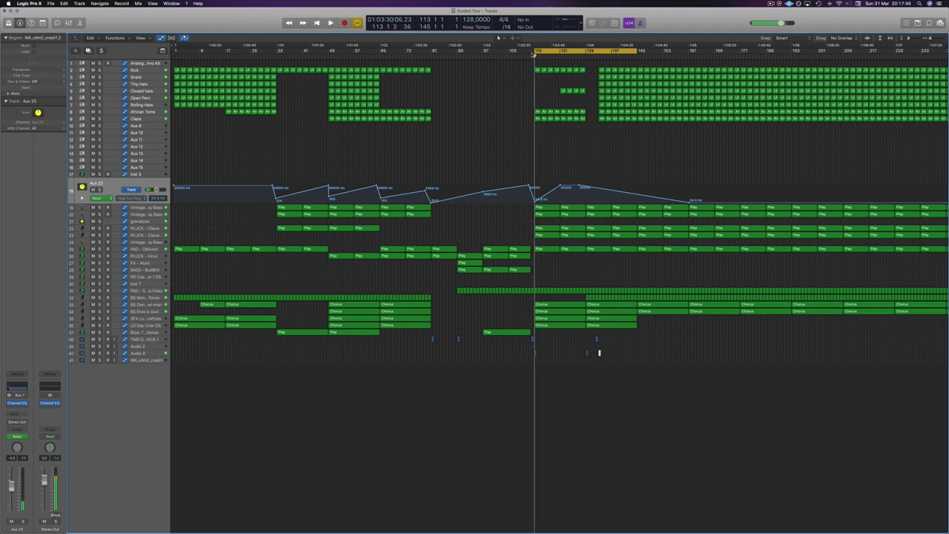
{"action": "left_click_drag", "start_coordinate": [535, 51], "coordinate": [380, 65]}
{"action": "key", "text": "space"}
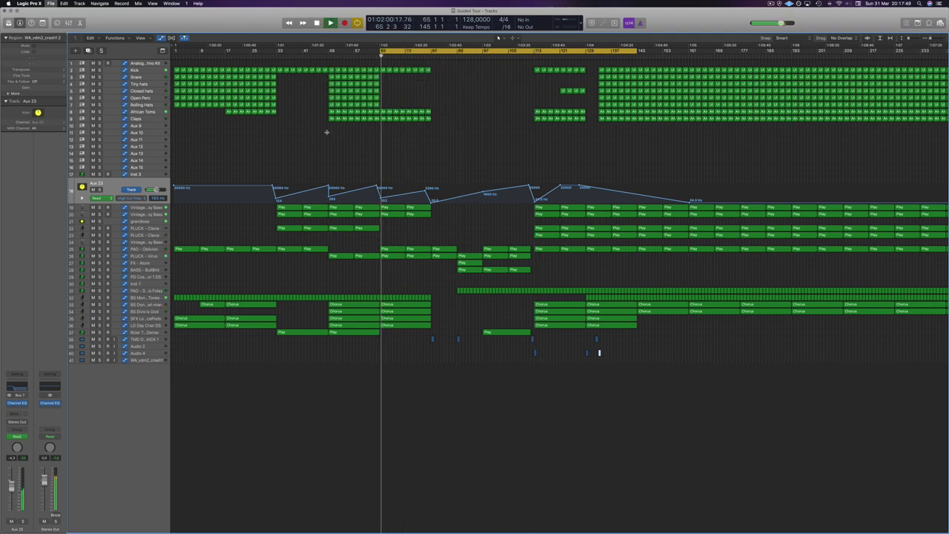
{"action": "key", "text": "super+Right"}
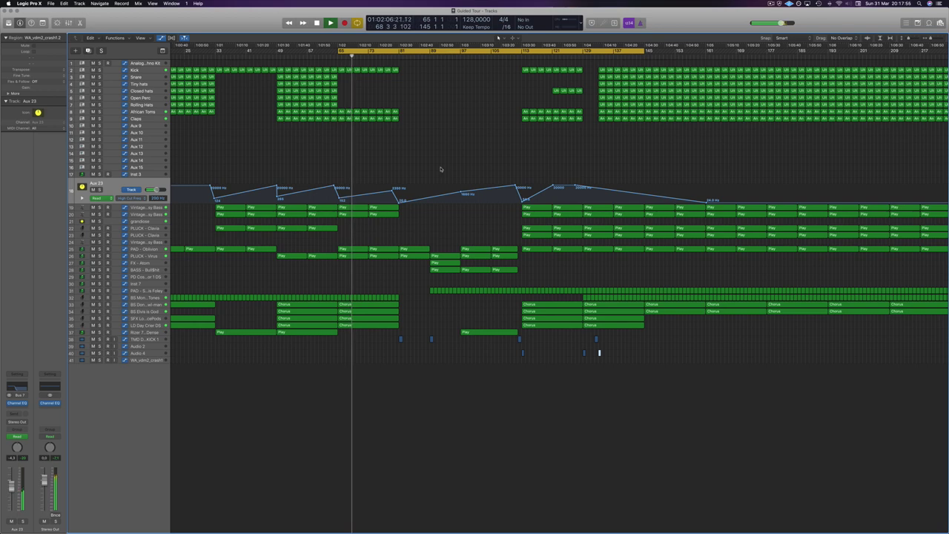
- Move the start of the cycle range to bar 81 and play the breakdown from there
{"action": "key", "text": "space"}
{"action": "double_click", "coordinate": [336, 53]}
{"action": "left_click_drag", "start_coordinate": [340, 53], "coordinate": [401, 57]}
{"action": "key", "text": "space"}
{"action": "key", "text": "space"}
{"action": "left_click", "coordinate": [445, 122]}
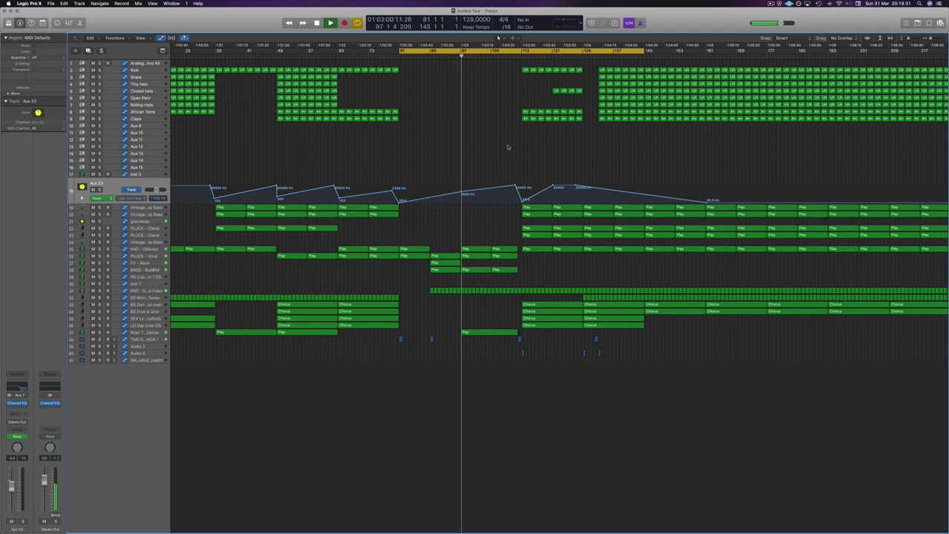
- Rename all regions in the project after their tracks
{"action": "key", "text": "super+a"}
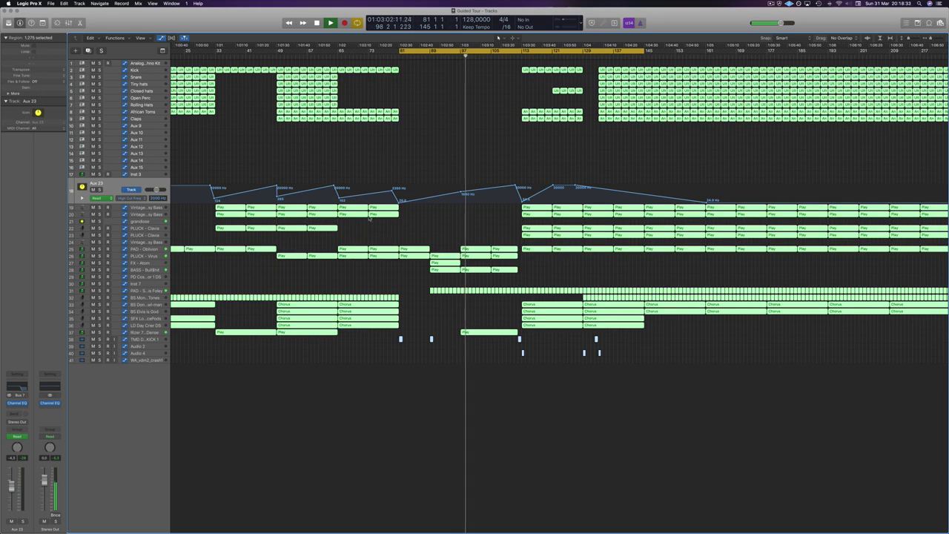
{"action": "right_click", "coordinate": [378, 209]}
{"action": "left_click", "coordinate": [445, 142]}
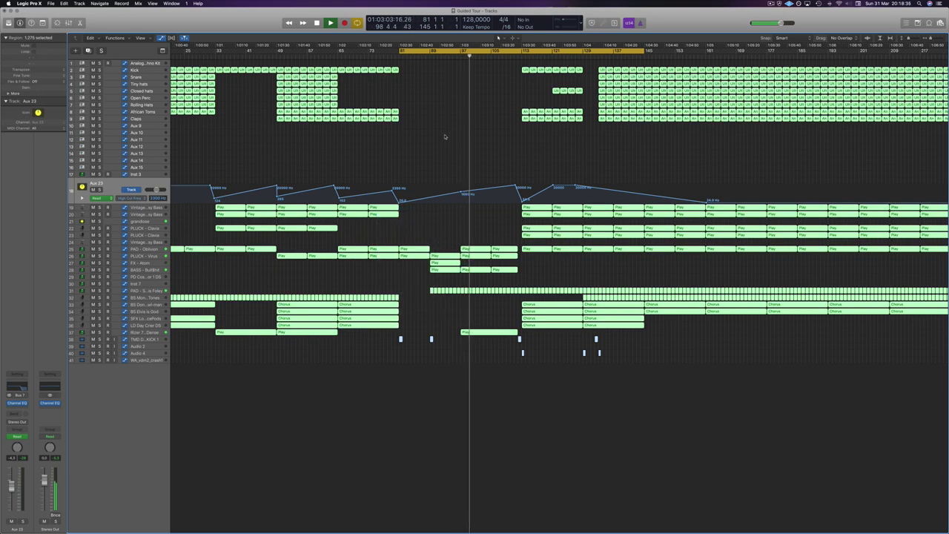
{"action": "left_click", "coordinate": [445, 138]}
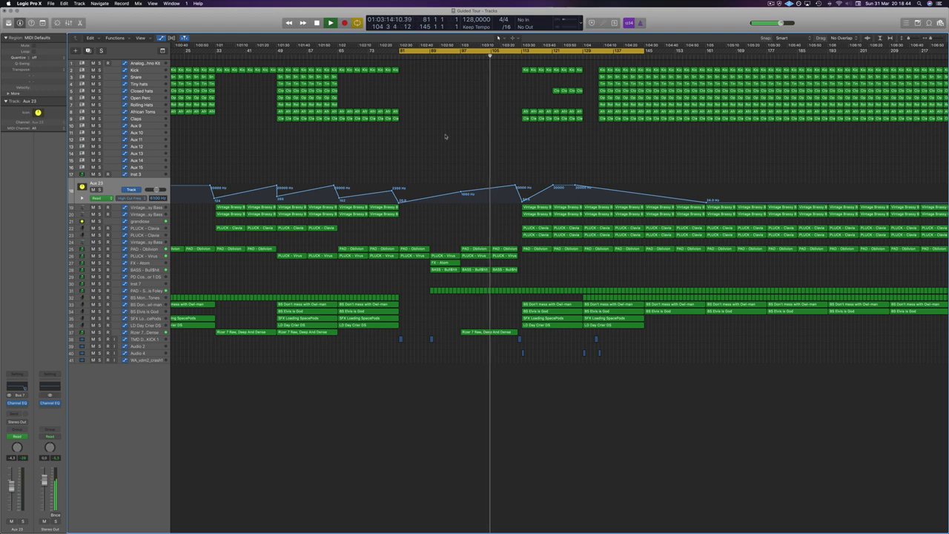
- Delete the four PLUCK - Clavia regions between bars 113 and 129 on both Clavia tracks
{"action": "key", "text": "super+Right"}
{"action": "key", "text": "super+Right"}
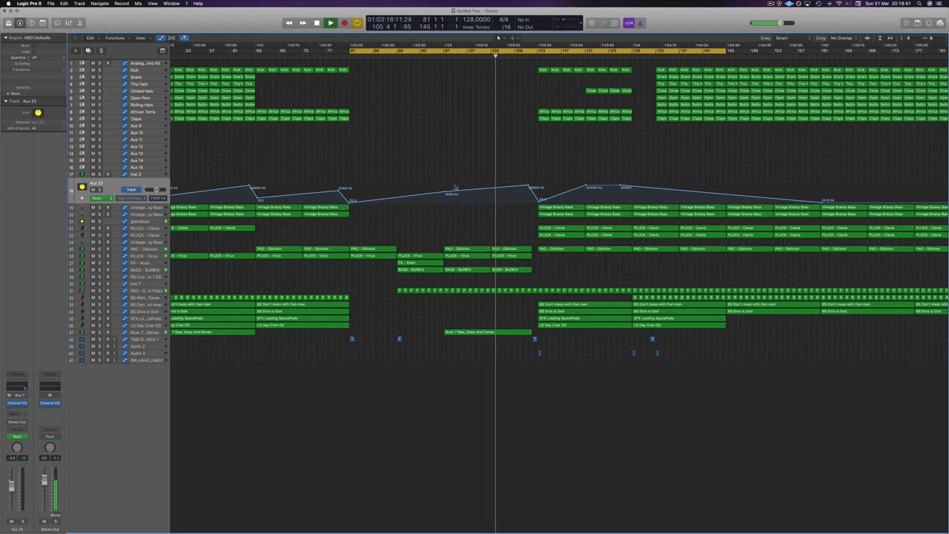
{"action": "left_click", "coordinate": [155, 250]}
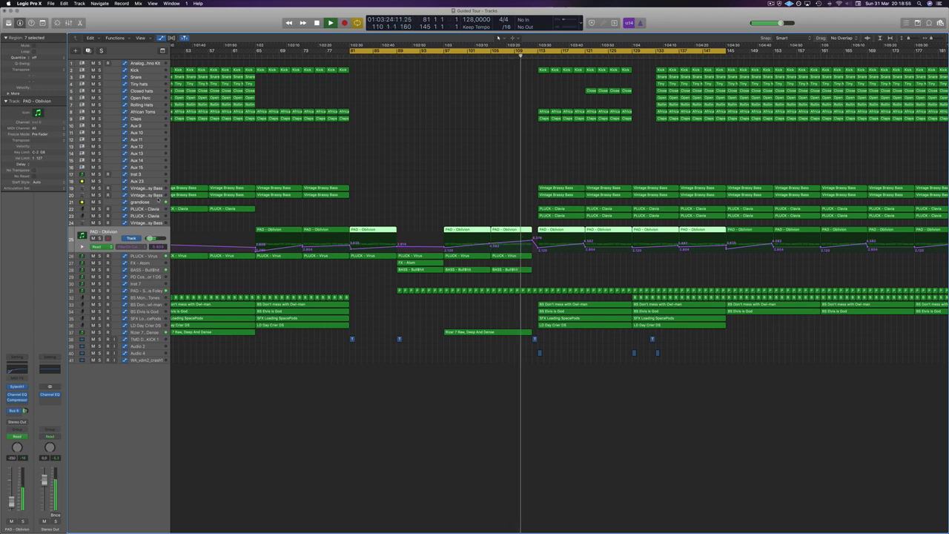
{"action": "left_click", "coordinate": [147, 202]}
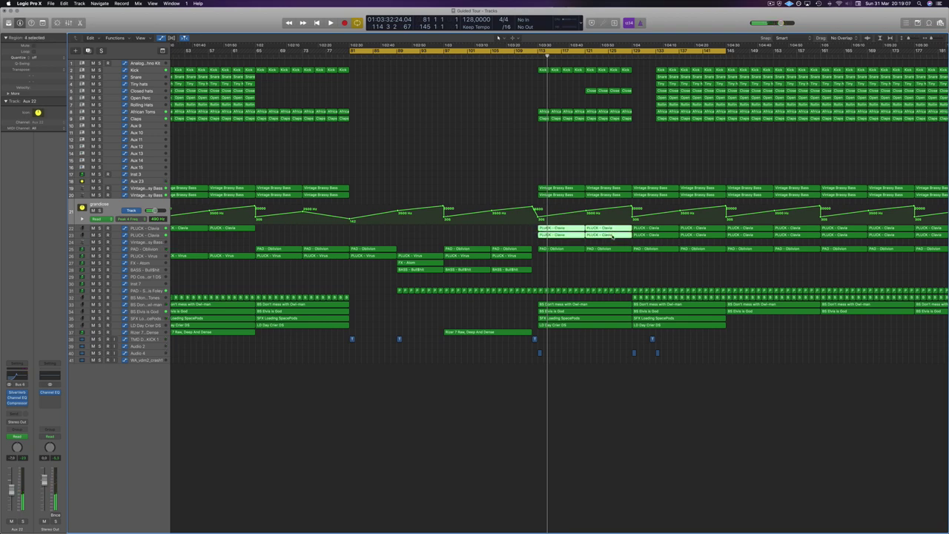
{"action": "key", "text": "Delete"}
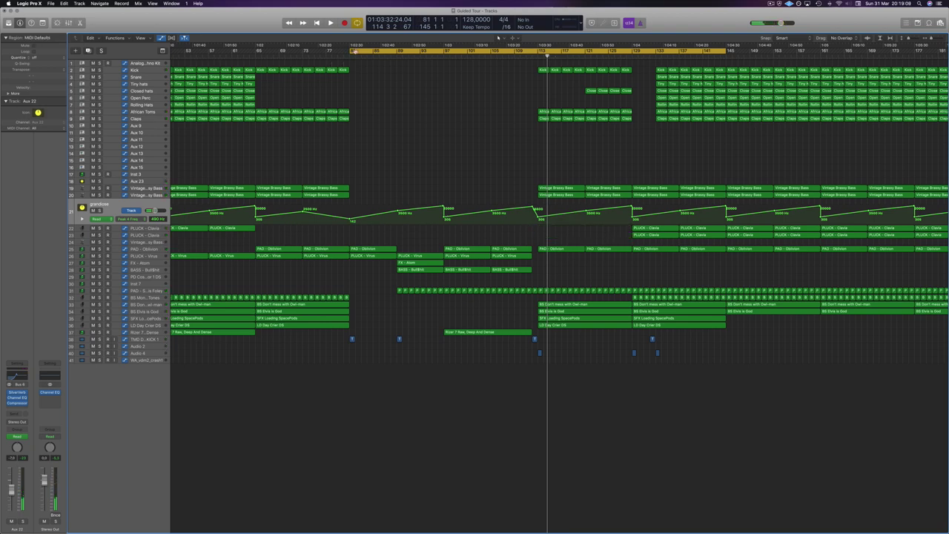
- Set the cycle range to start at bar 113 and copy the two PLUCK - Virus regions from bar 97 to bar 113
{"action": "left_click_drag", "start_coordinate": [351, 50], "coordinate": [539, 49]}
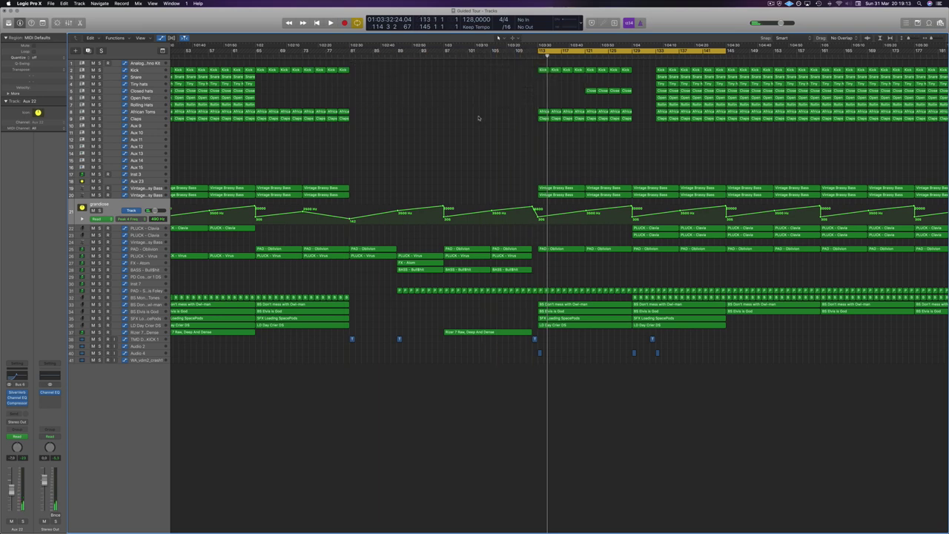
{"action": "key", "text": "space"}
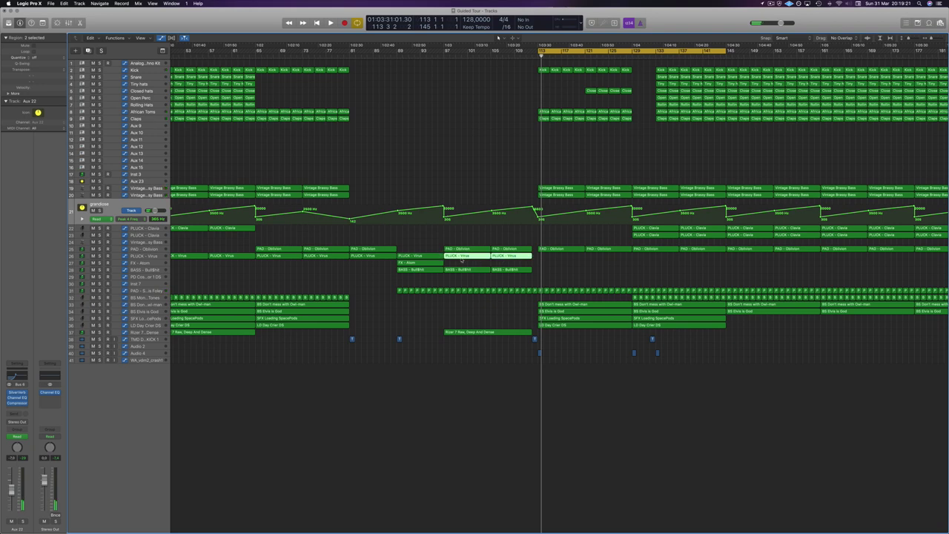
{"action": "left_click_drag", "start_coordinate": [461, 260], "coordinate": [555, 263]}
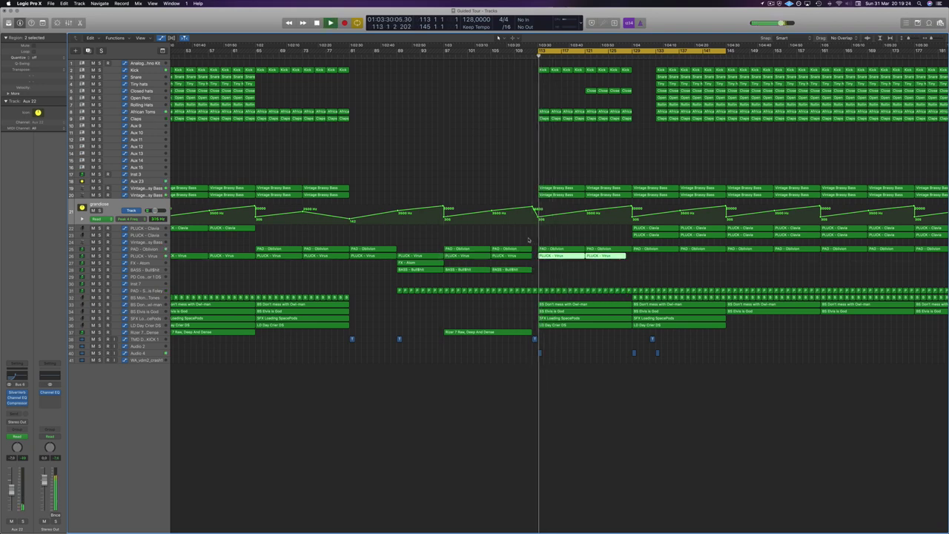
- Edit the automation of the PLUCK - Virus track at the start of bar 113 and stop playback
{"action": "left_click", "coordinate": [147, 255]}
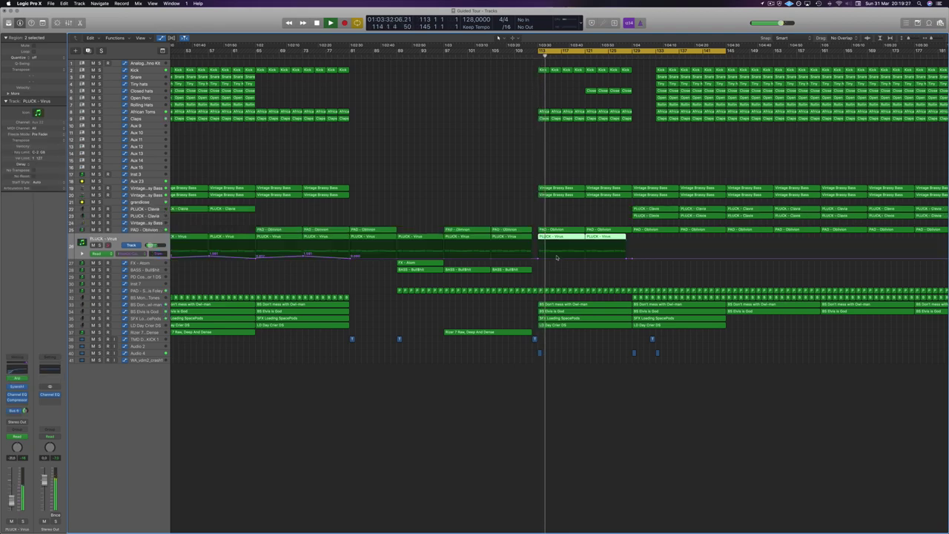
{"action": "left_click", "coordinate": [538, 259]}
{"action": "key", "text": "space"}
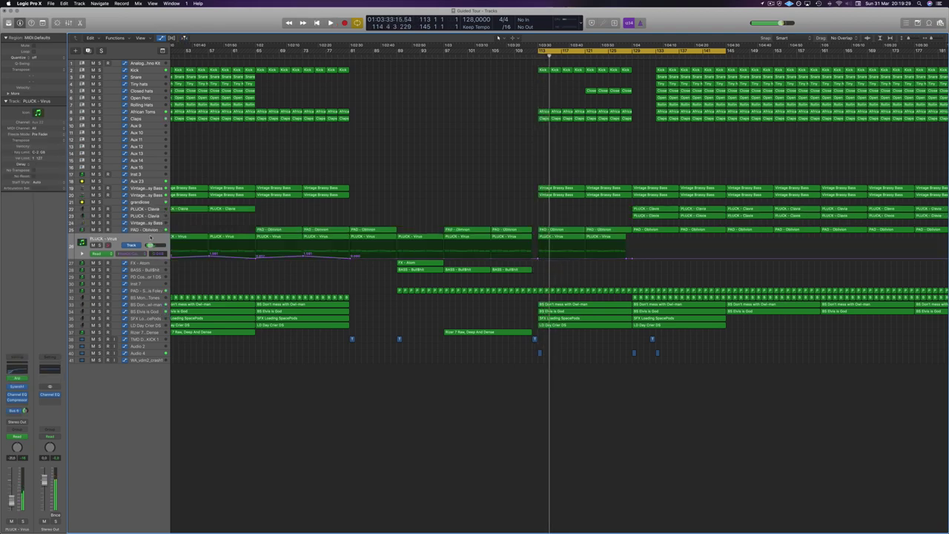
- Enable a high-cut filter at 1160 Hz with a 48 dB/Oct slope in the Channel EQ of the PLUCK - Virus track
{"action": "left_click", "coordinate": [23, 370]}
{"action": "key", "text": "space"}
{"action": "left_click_drag", "start_coordinate": [382, 37], "coordinate": [492, 45]}
{"action": "left_click", "coordinate": [614, 64]}
{"action": "left_click_drag", "start_coordinate": [623, 146], "coordinate": [407, 163]}
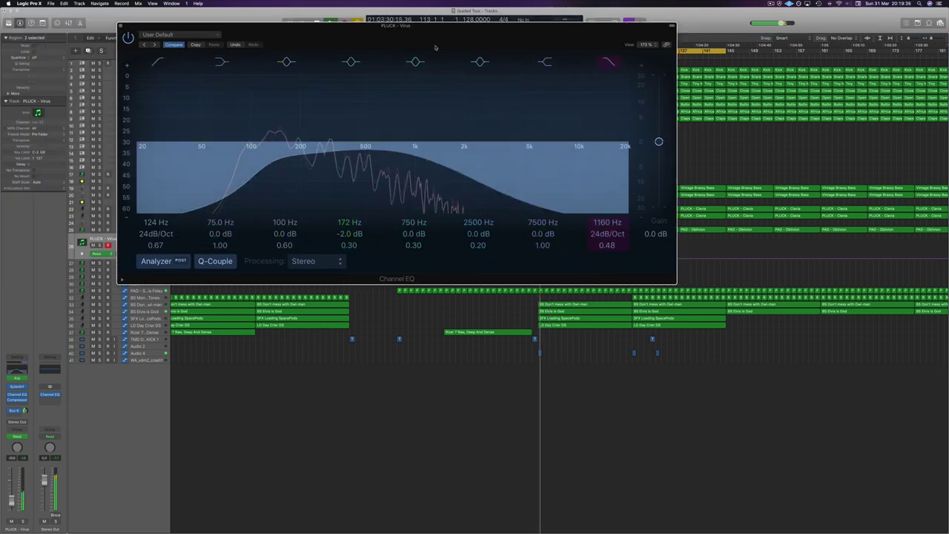
{"action": "left_click_drag", "start_coordinate": [440, 42], "coordinate": [498, 38]}
{"action": "left_click_drag", "start_coordinate": [665, 230], "coordinate": [665, 216]}
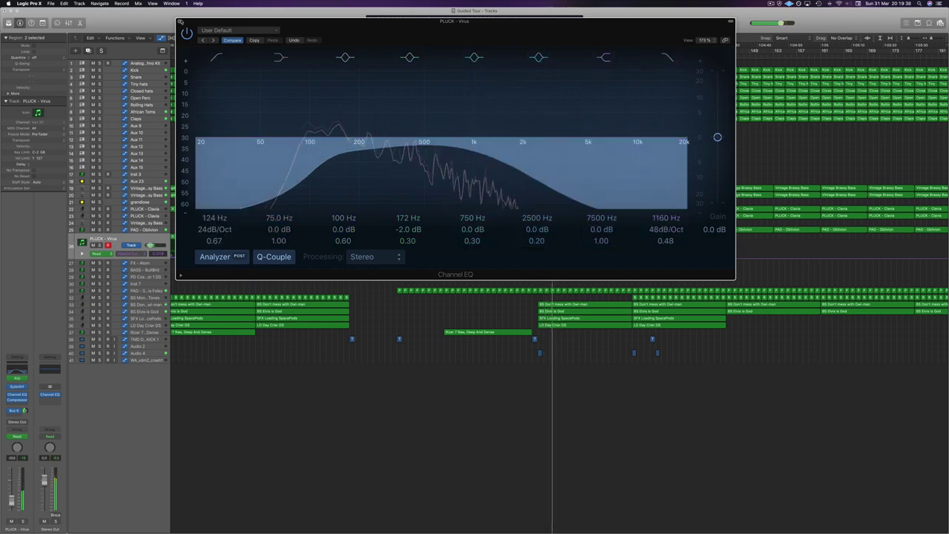
{"action": "left_click", "coordinate": [181, 22]}
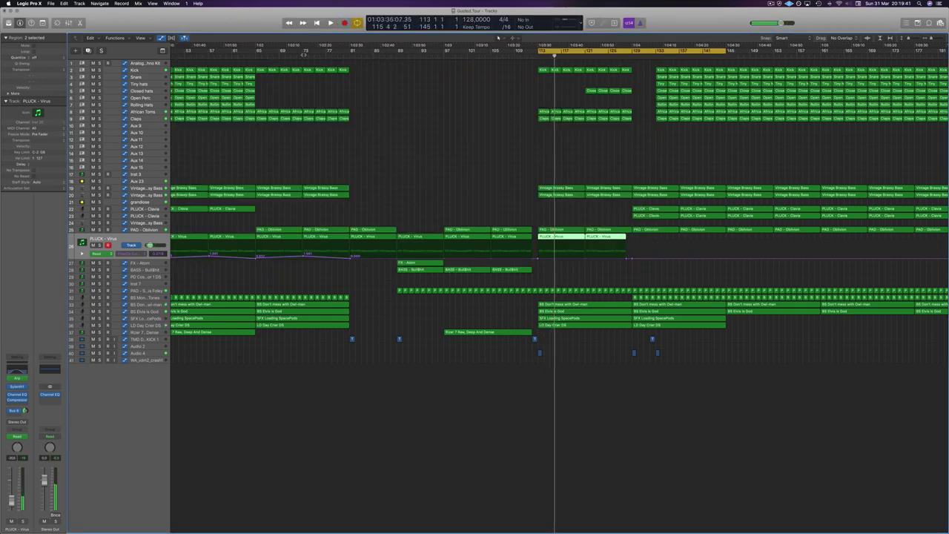
- Play back the cycle section from bar 113 to judge the filtered PLUCK - Virus part in the arrangement
{"action": "key", "text": "space"}
{"action": "left_click", "coordinate": [492, 115]}
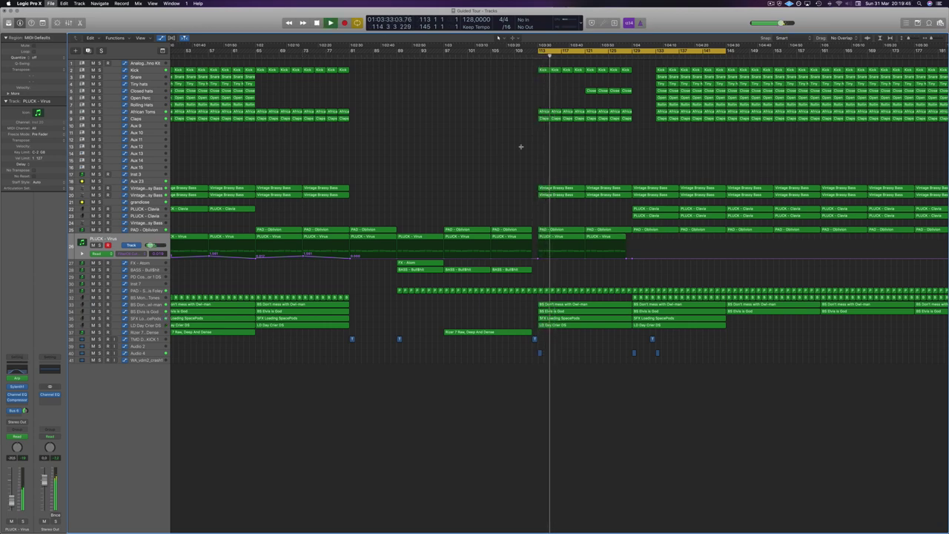
{"action": "scroll", "coordinate": [505, 161], "scroll_direction": "left", "scroll_amount": 3}
{"action": "scroll", "coordinate": [504, 161], "scroll_direction": "down", "scroll_amount": 1}
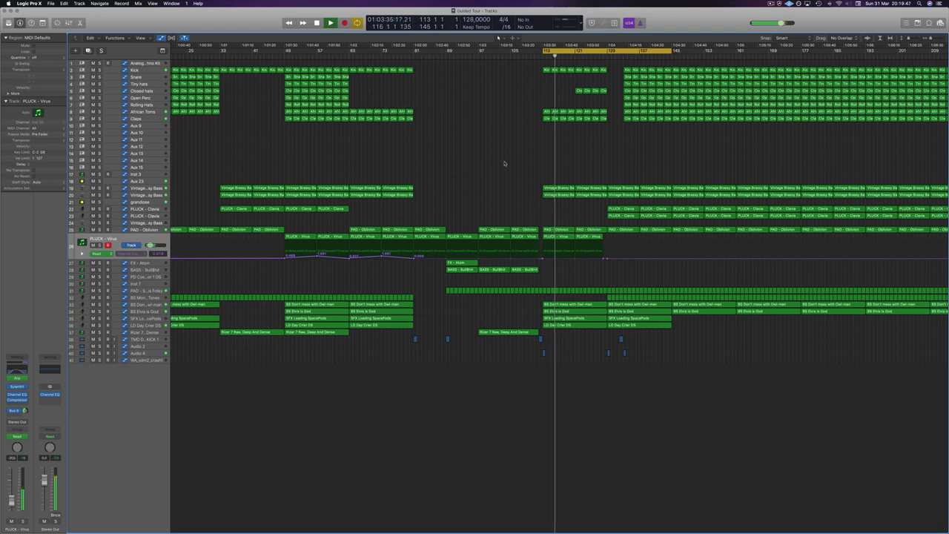
{"action": "scroll", "coordinate": [504, 162], "scroll_direction": "down", "scroll_amount": 1}
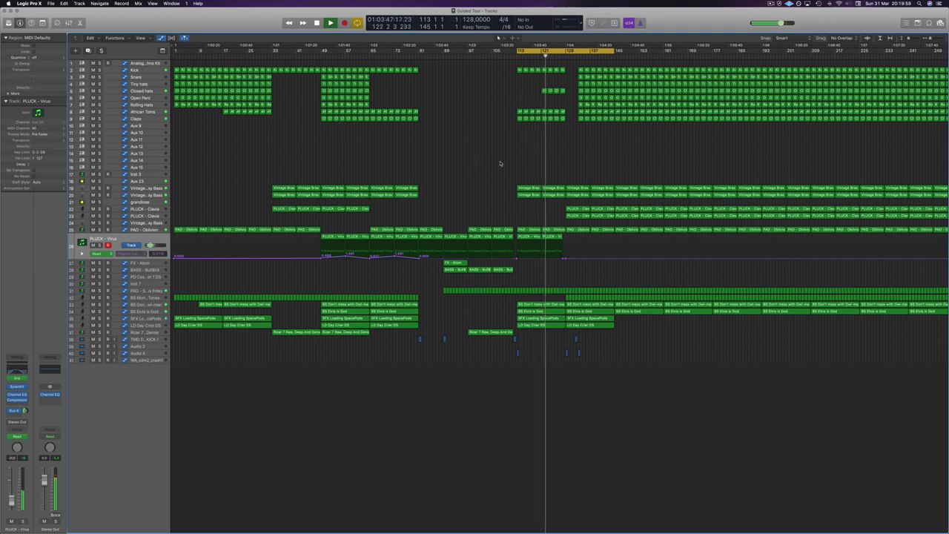
{"action": "scroll", "coordinate": [501, 164], "scroll_direction": "up", "scroll_amount": 5}
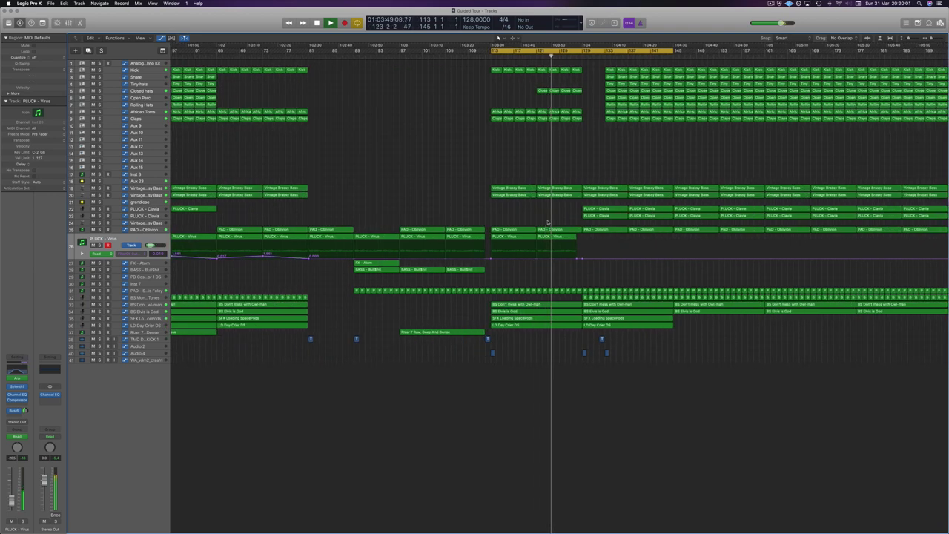
- Draw a filter cutoff rise from about bar 129 to a peak between bars 131 and 132 on the PAD - St. Francis Foley track
{"action": "key", "text": "super+Right"}
{"action": "key", "text": "super+Right"}
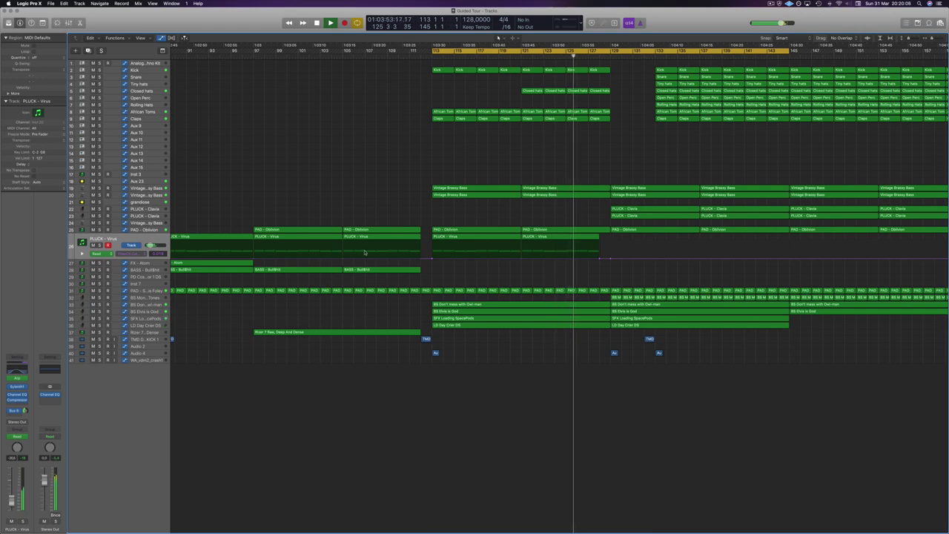
{"action": "left_click", "coordinate": [146, 291]}
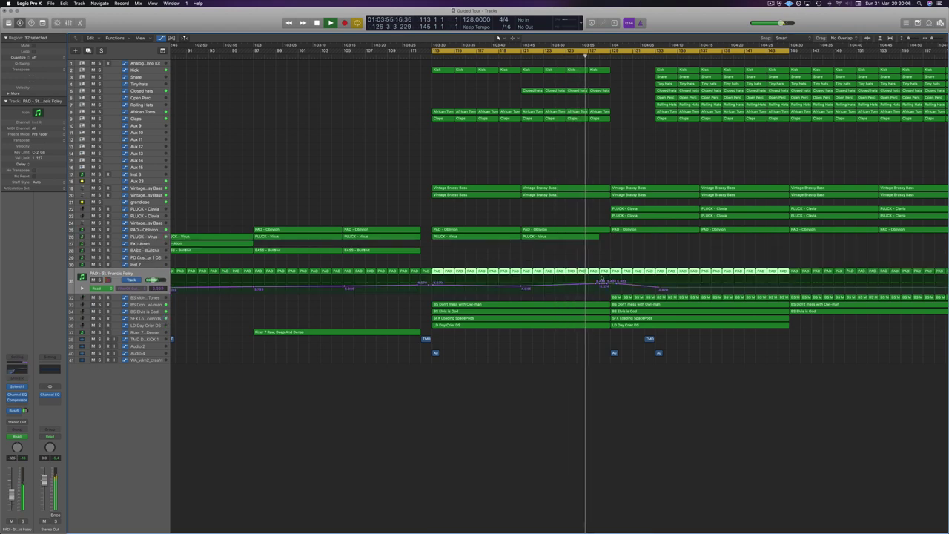
{"action": "left_click", "coordinate": [607, 284]}
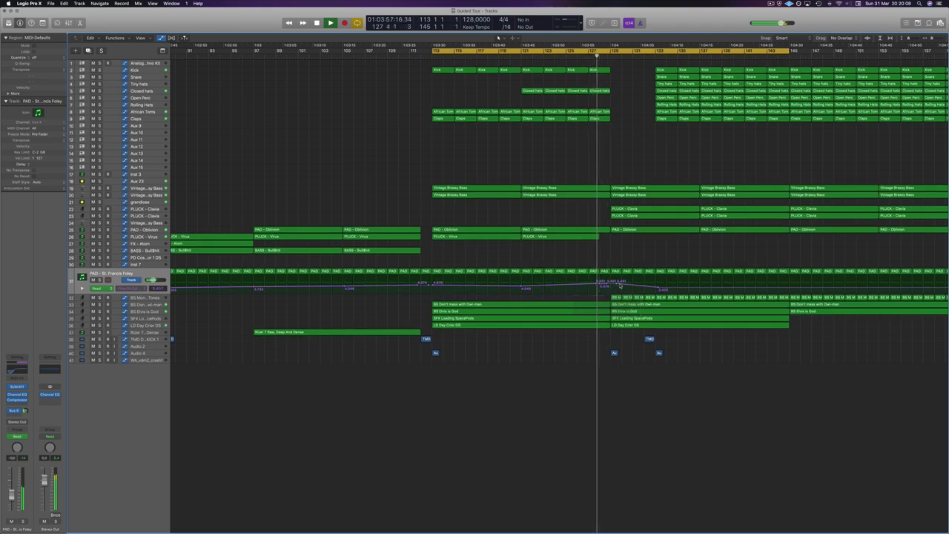
{"action": "left_click", "coordinate": [641, 281]}
{"action": "left_click", "coordinate": [615, 285]}
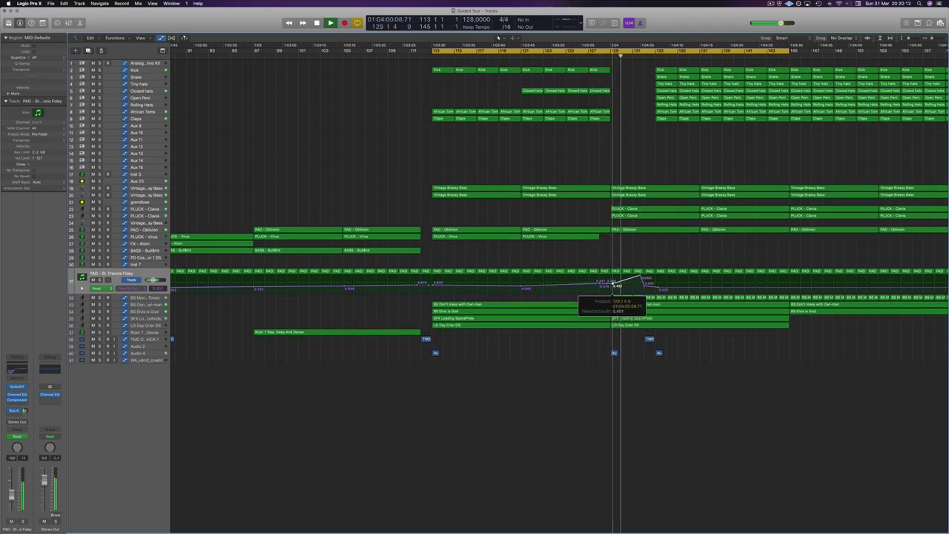
- Remove the extra automation point between the pad's cutoff peak and bar 133, and save the project with playback stopped
{"action": "scroll", "coordinate": [593, 264], "scroll_direction": "down", "scroll_amount": 2}
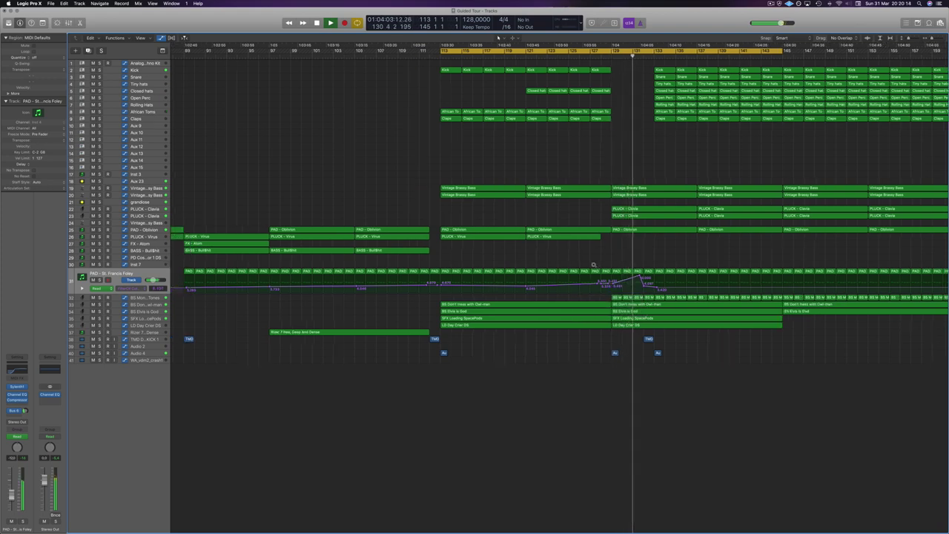
{"action": "scroll", "coordinate": [593, 265], "scroll_direction": "down", "scroll_amount": 1}
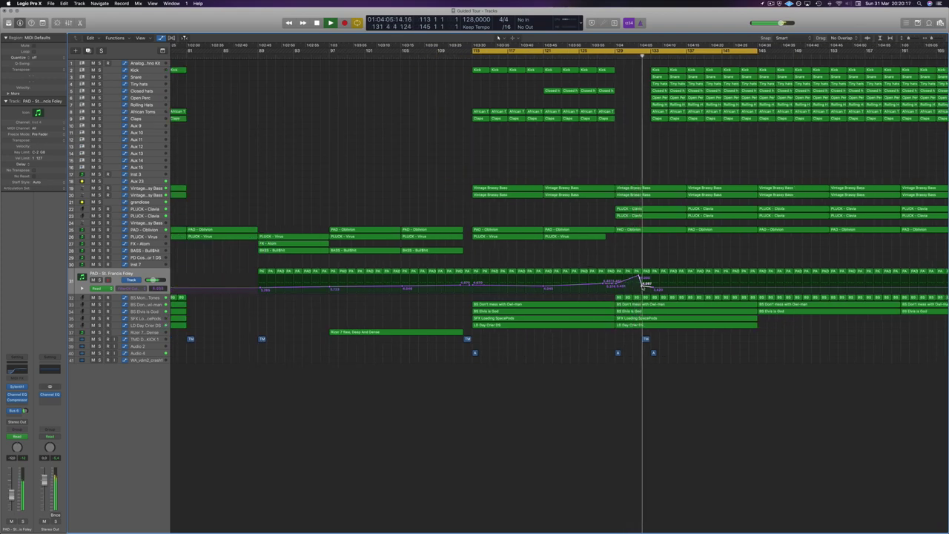
{"action": "scroll", "coordinate": [629, 251], "scroll_direction": "down", "scroll_amount": 1}
{"action": "scroll", "coordinate": [629, 250], "scroll_direction": "down", "scroll_amount": 3}
{"action": "key", "text": "super+s"}
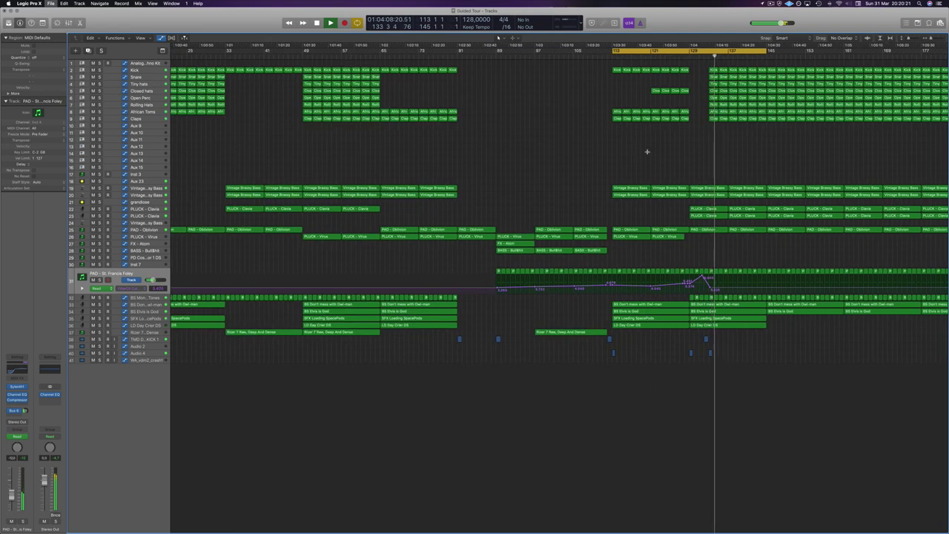
{"action": "key", "text": "space"}
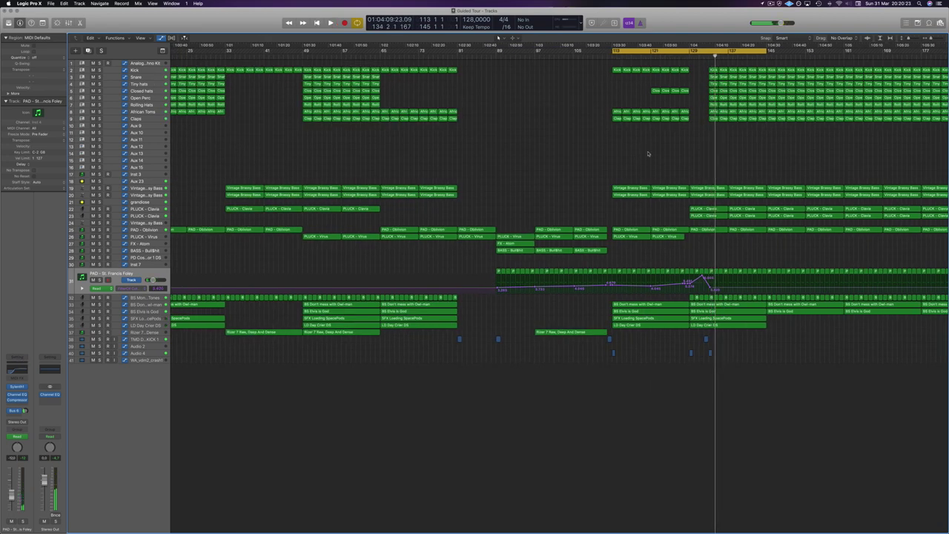